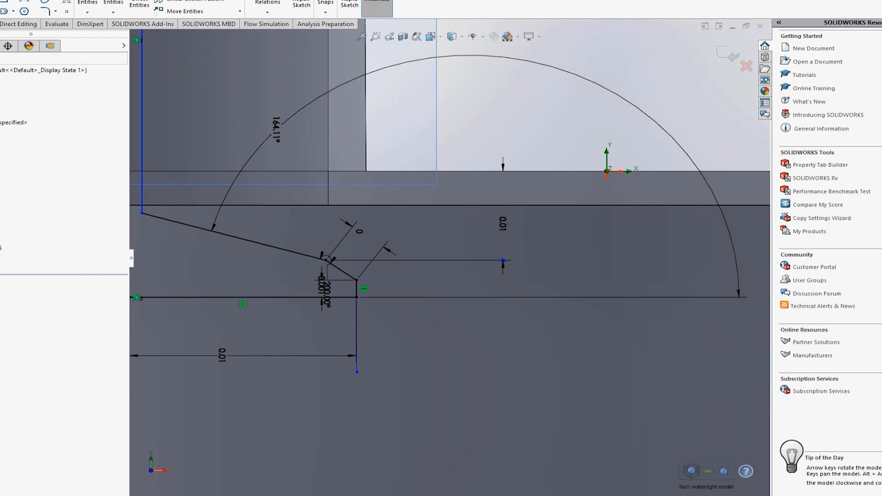
Step: Delete the existing parametric study What If Analysis 1 from the Valve flow analysis project
click(53, 46)
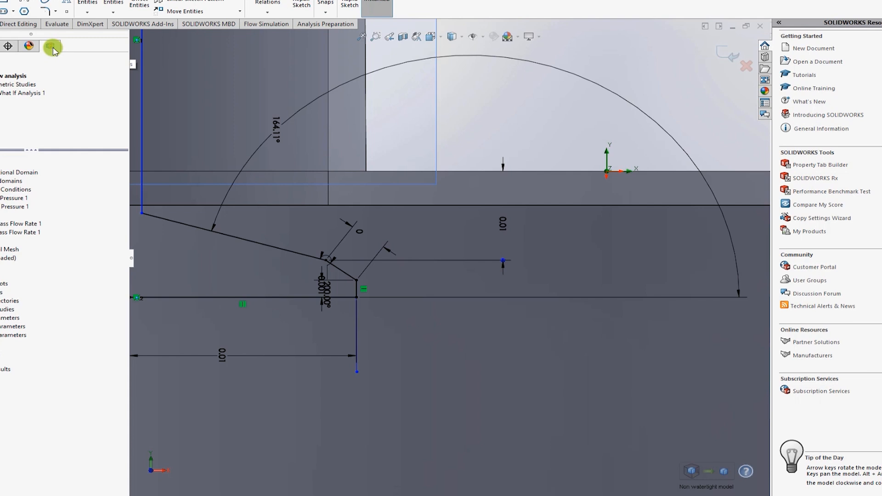
right_click(3, 87)
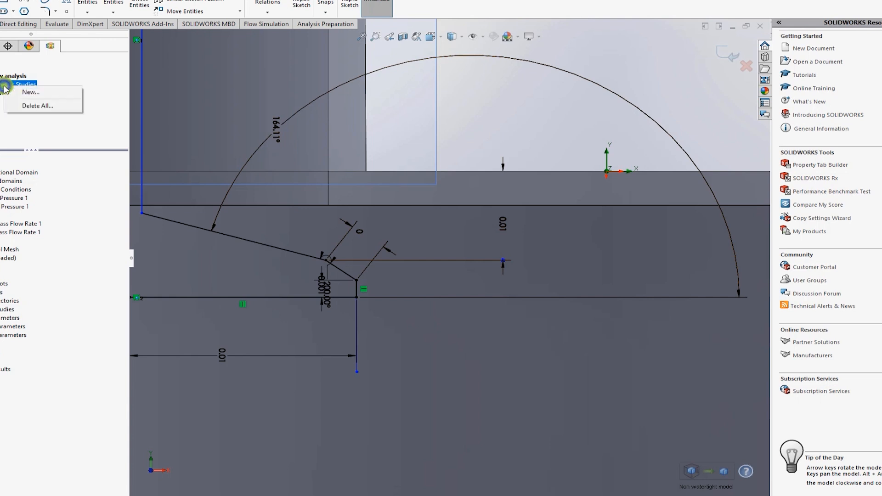
click(16, 109)
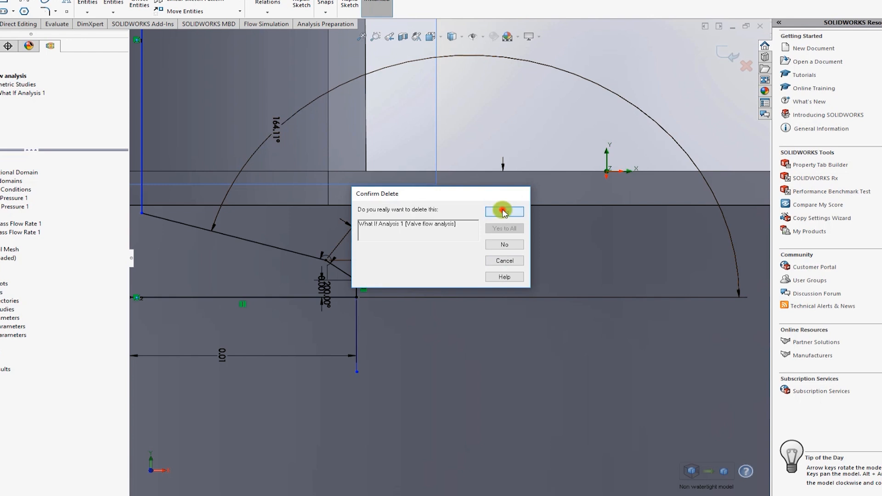
click(503, 211)
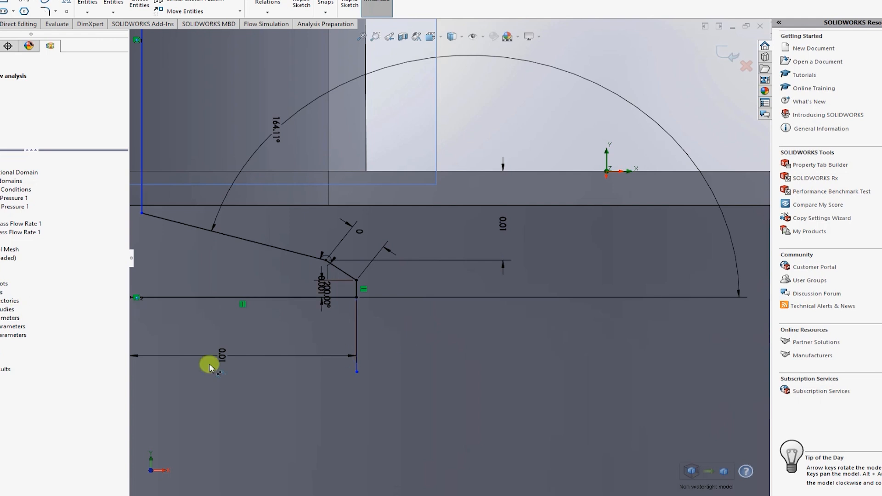
Step: Create a new parametric study for the Valve flow analysis project
scroll(209, 367, up, 2)
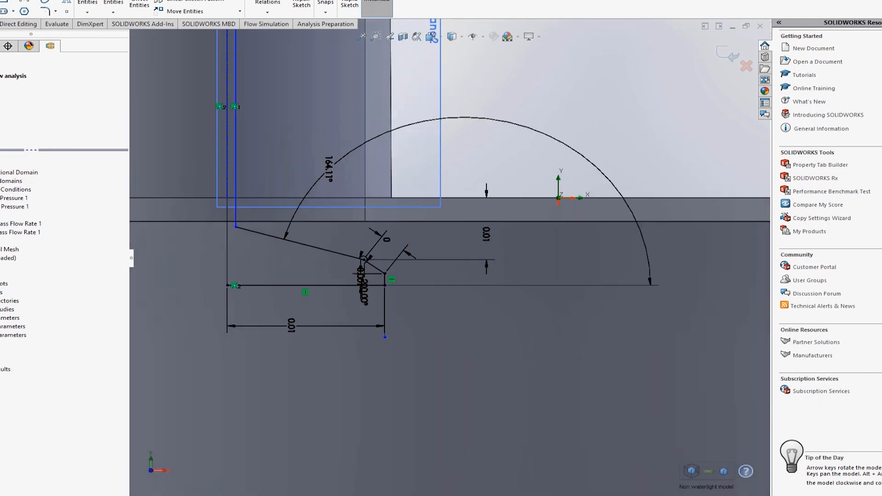
right_click(1, 77)
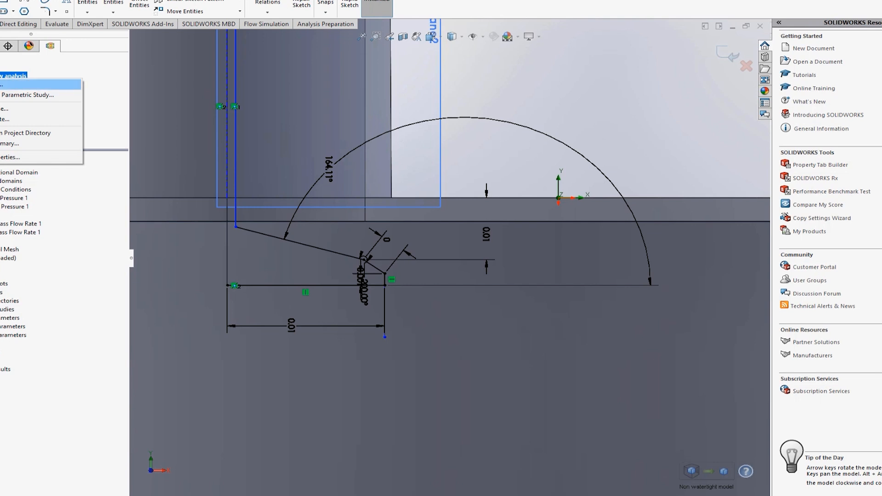
click(1, 95)
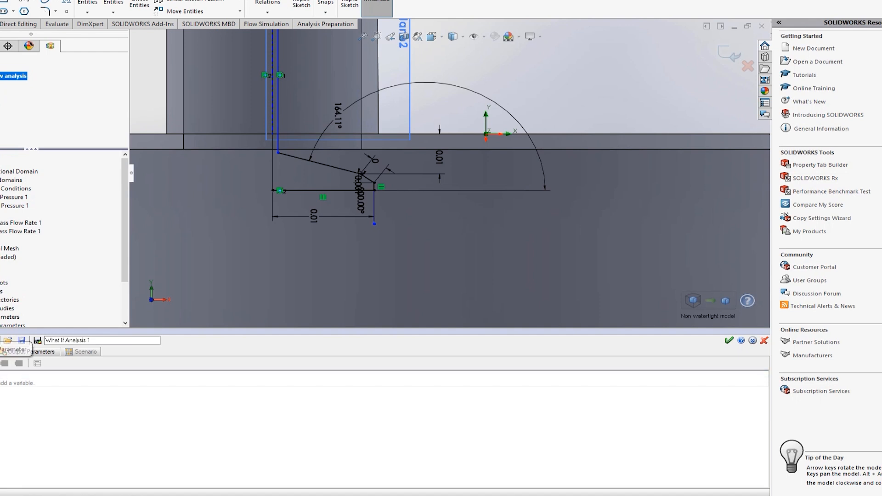
Step: Add the vertical valve position dimension D6@Sketch5 as an input parameter of the What If study
click(2, 341)
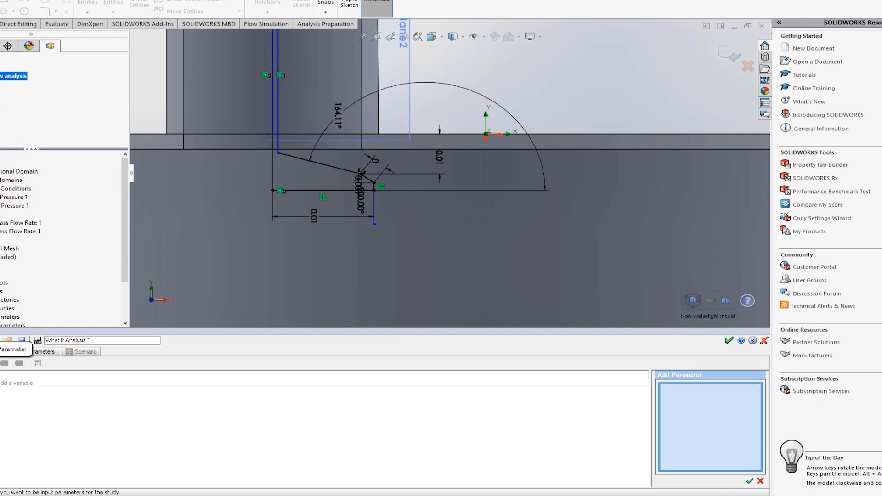
click(715, 423)
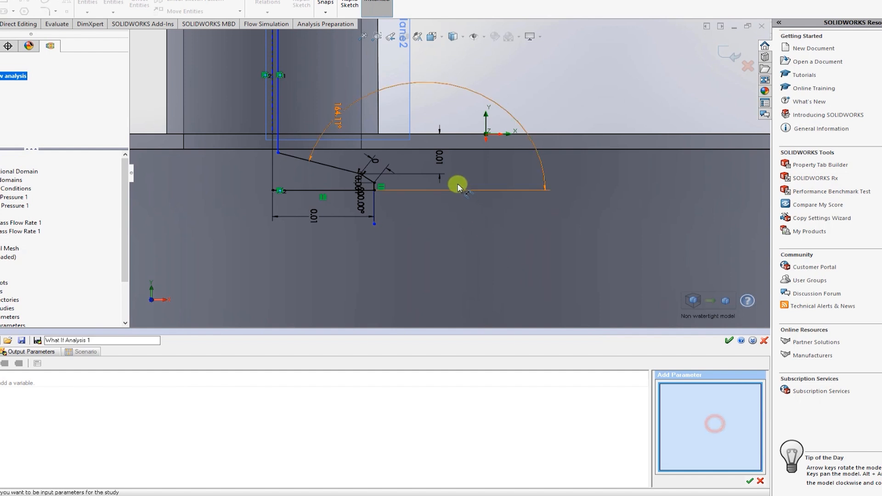
click(439, 161)
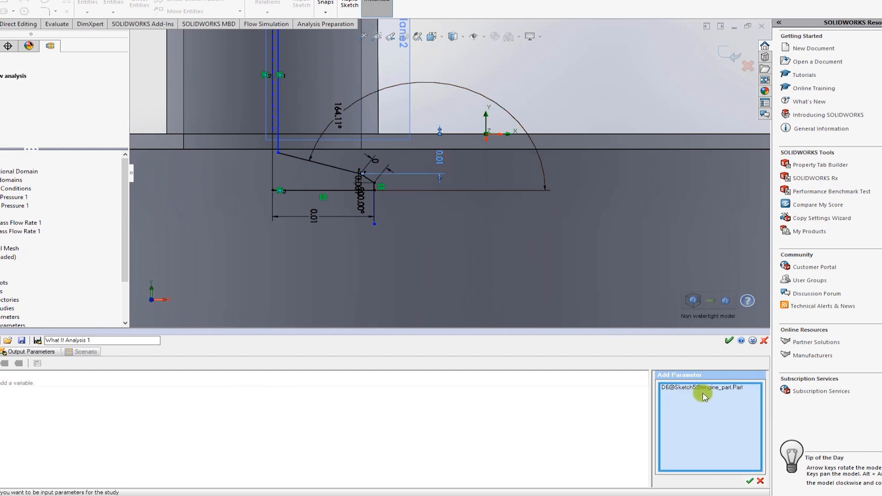
click(750, 482)
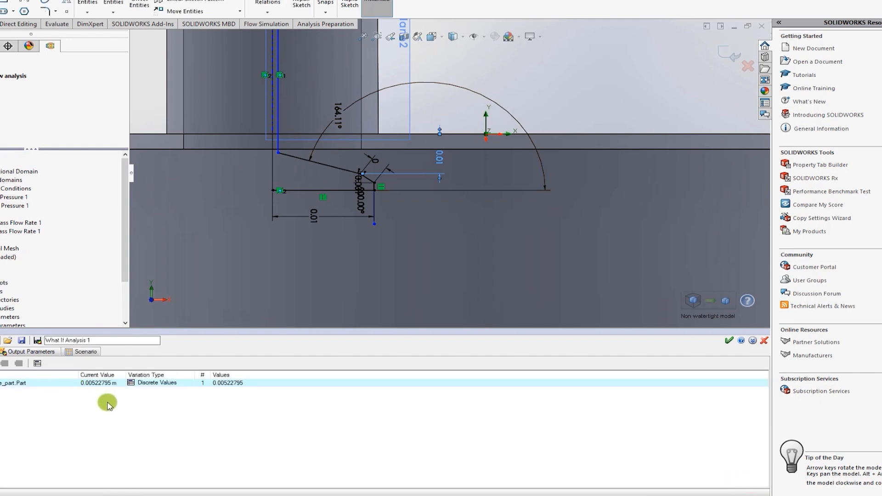
Step: Vary the D6@Sketch5 parameter as a Range with Number, from 0.001 m to 0.008 m with 7 values
click(157, 383)
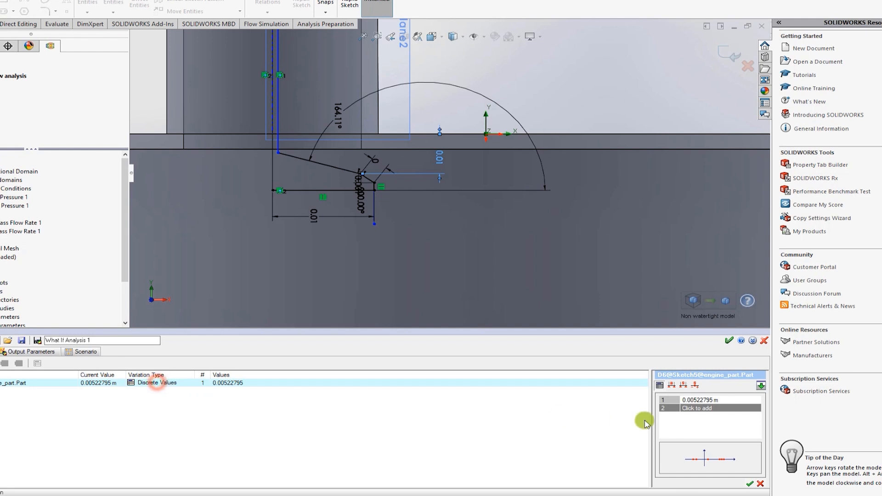
click(670, 386)
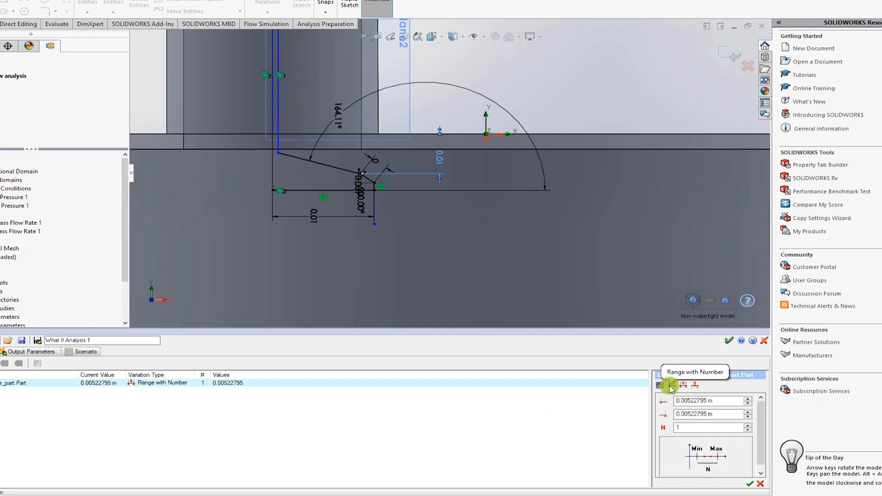
drag(716, 401, 657, 397)
text(0.001)
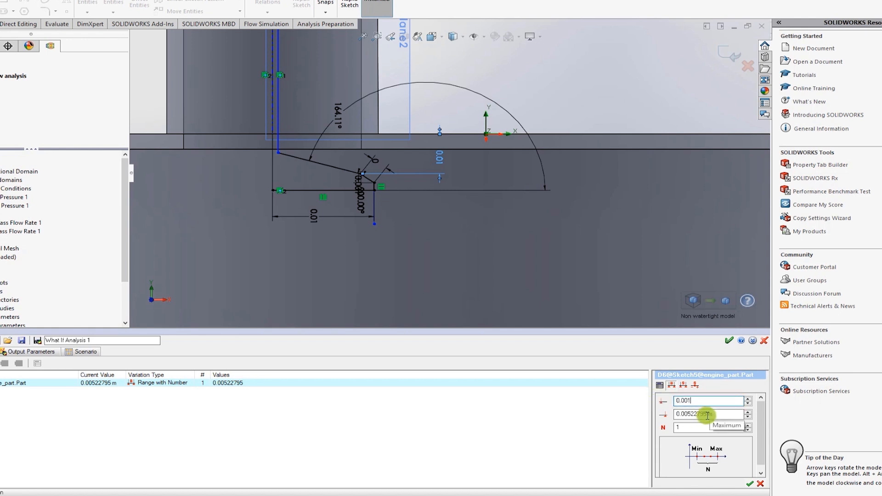
drag(728, 415, 660, 414)
text(0)
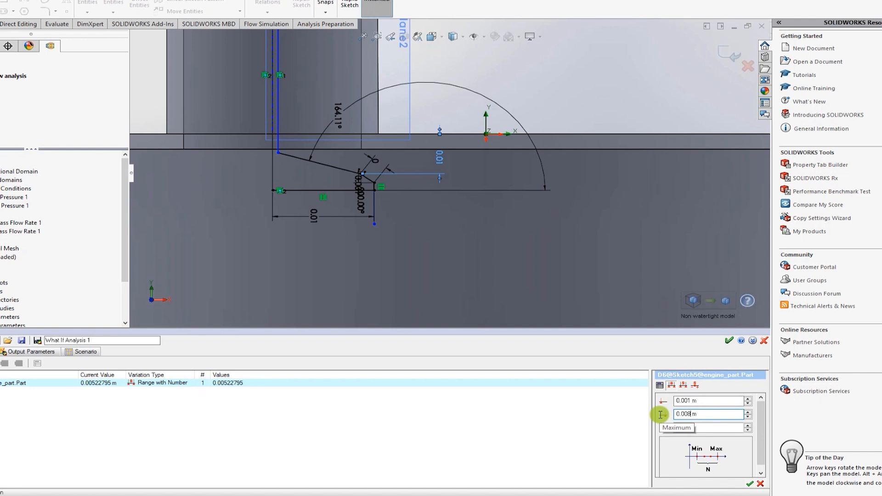
click(698, 428)
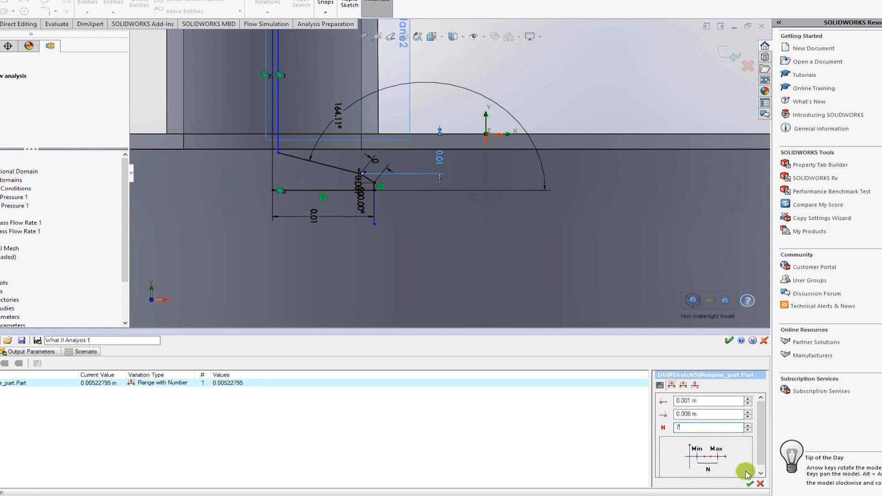
click(751, 485)
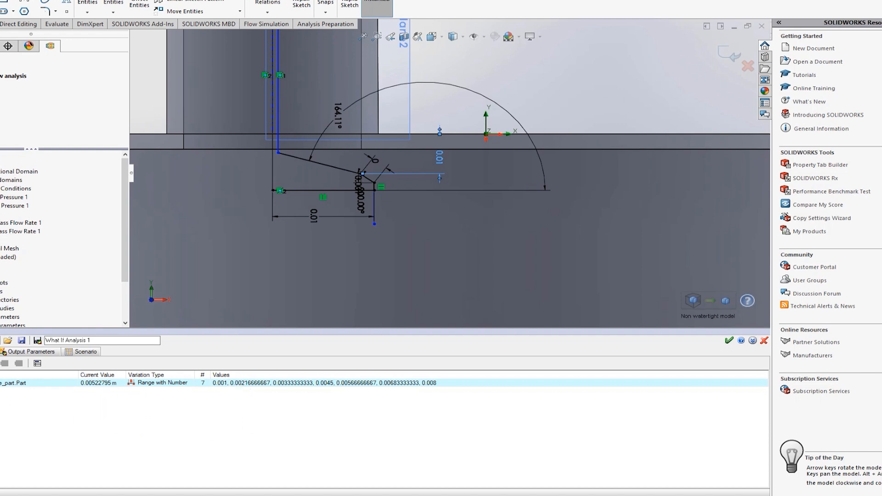
Step: Show the study's output parameters and delete the existing Cut Plot 1 from the project results
click(24, 357)
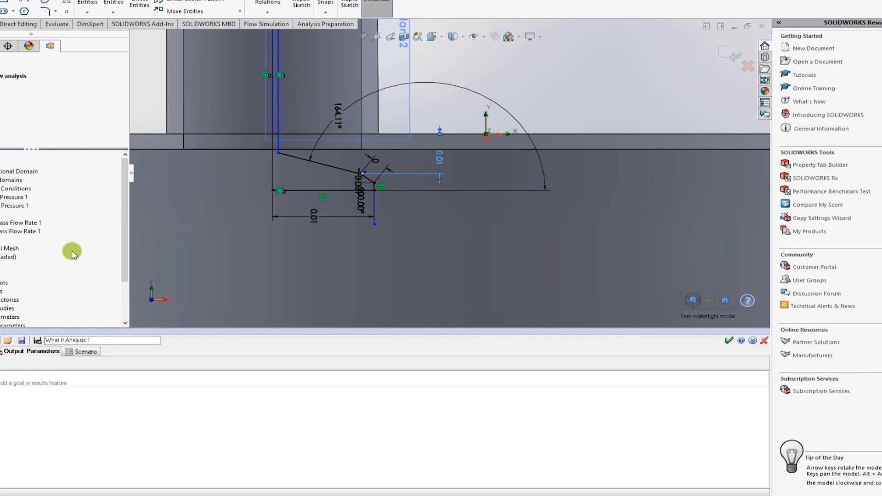
scroll(335, 184, up, 3)
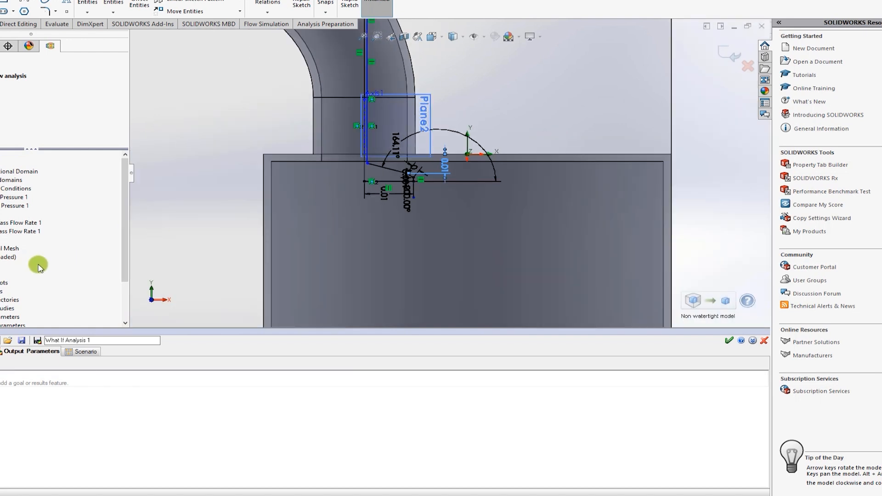
right_click(0, 275)
click(2, 280)
right_click(2, 282)
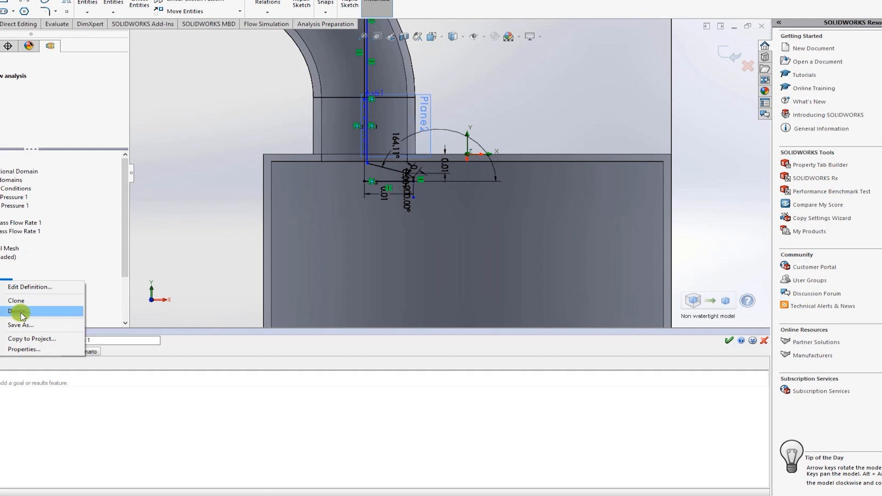
click(21, 311)
click(503, 211)
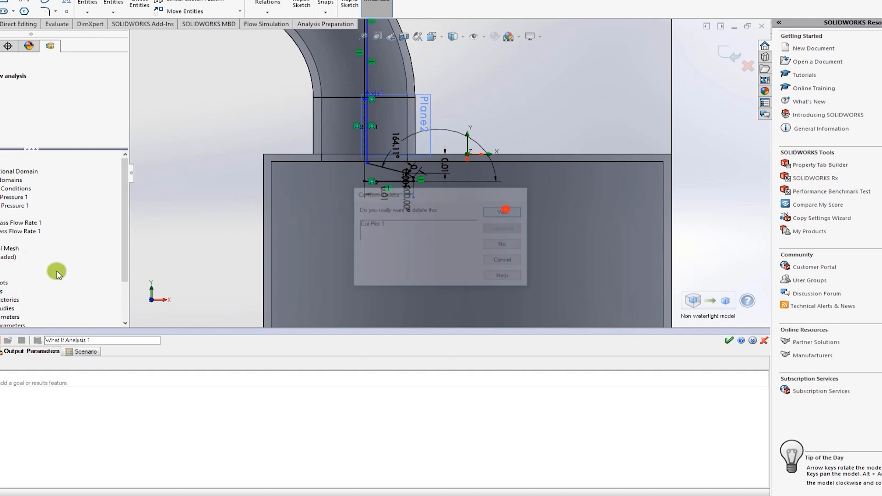
Step: Insert a new cut plot on the Front Plane and choose the parameter its contours display
right_click(2, 282)
click(4, 279)
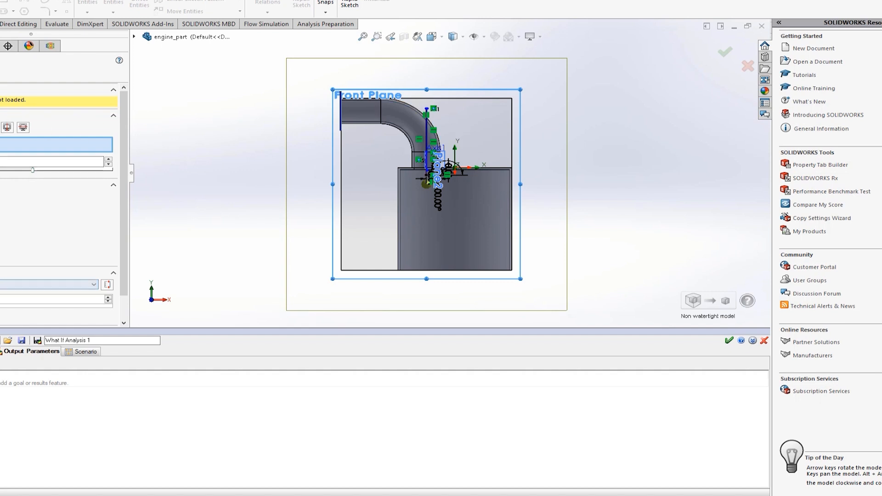
click(3, 285)
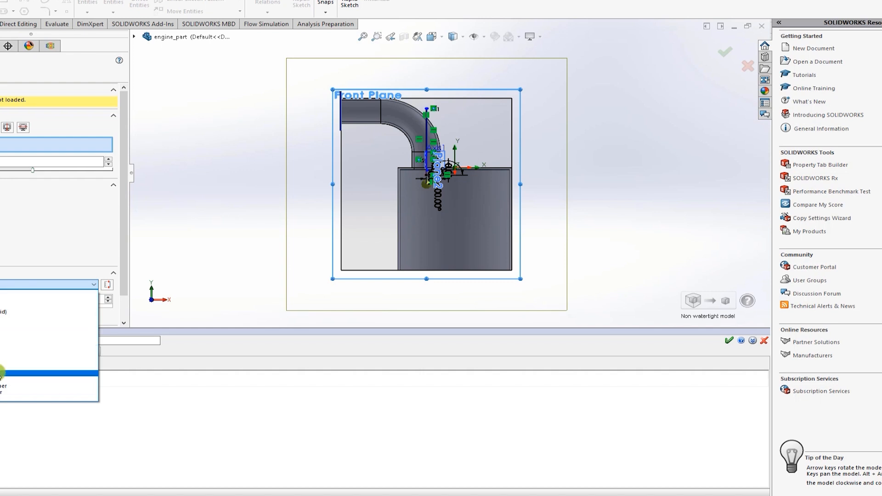
click(3, 370)
click(2, 284)
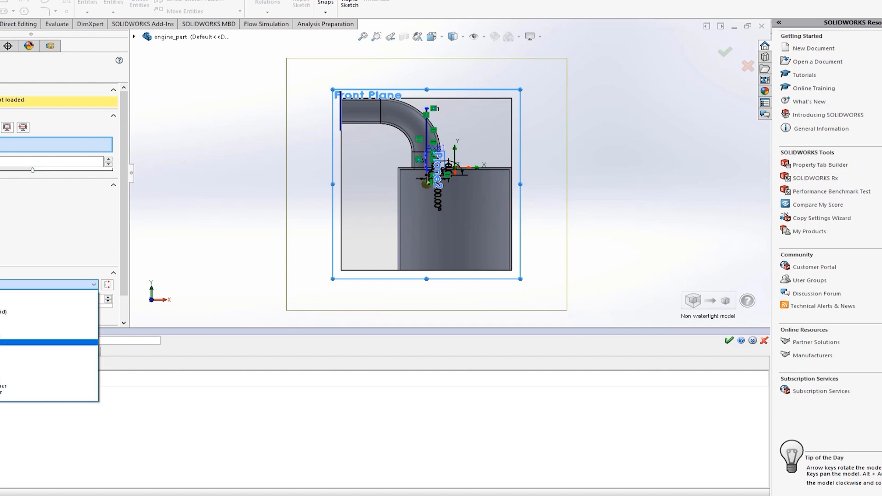
click(2, 309)
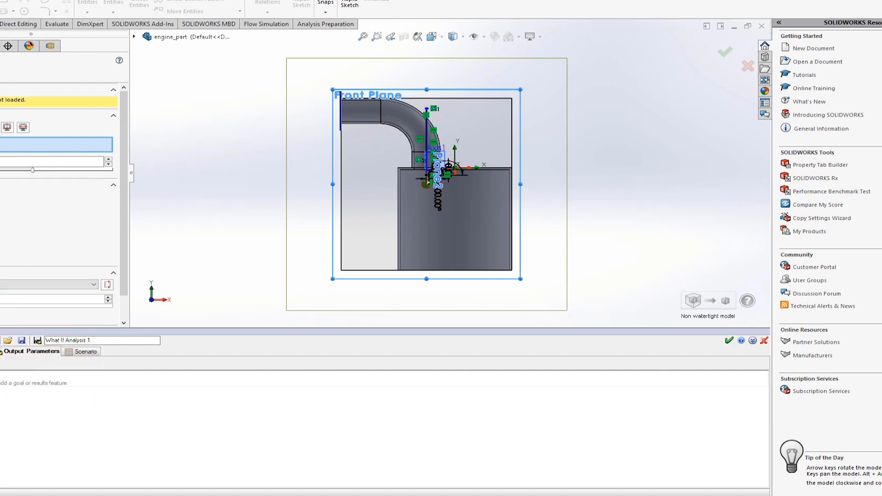
key(Escape)
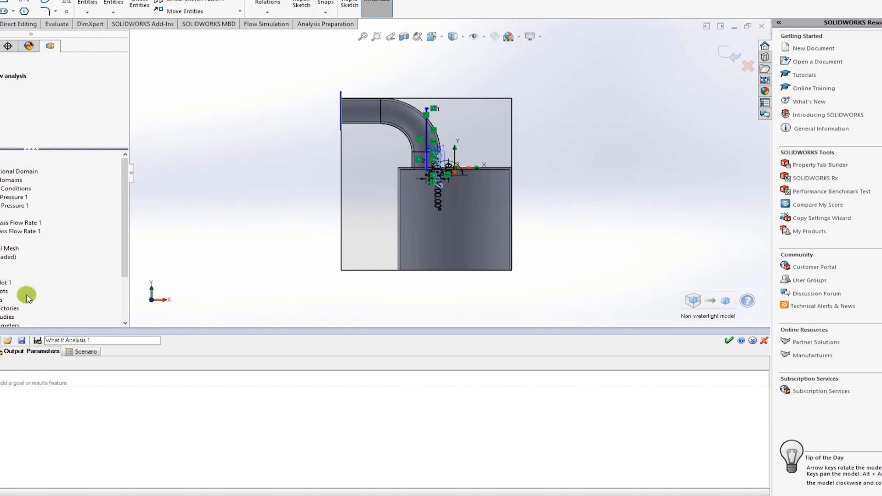
Step: Delete the second mass flow rate goal from the project's goals
right_click(5, 234)
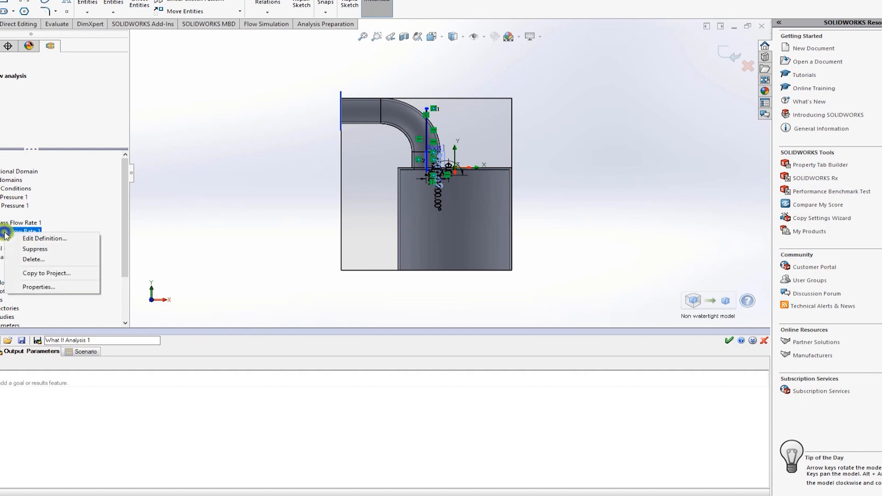
click(22, 260)
click(488, 214)
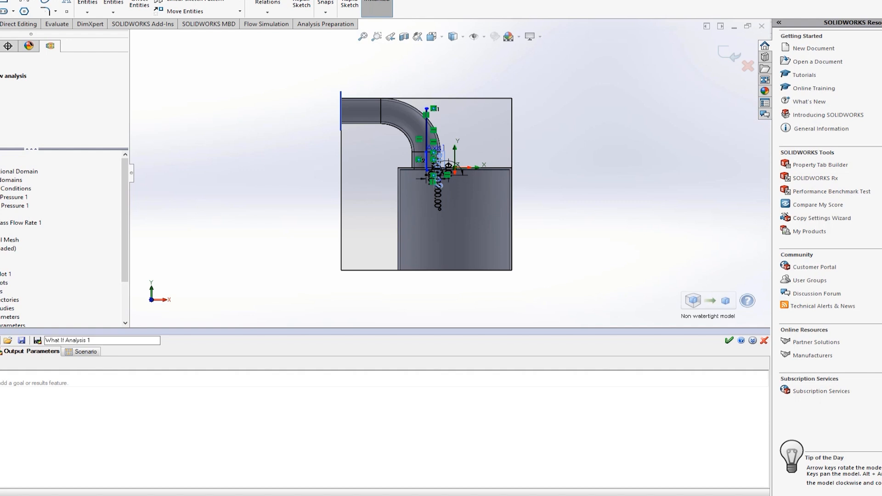
Step: Start a new surface goal and enable its mass flow rate parameter, with the open end of the cylinder in view
right_click(4, 214)
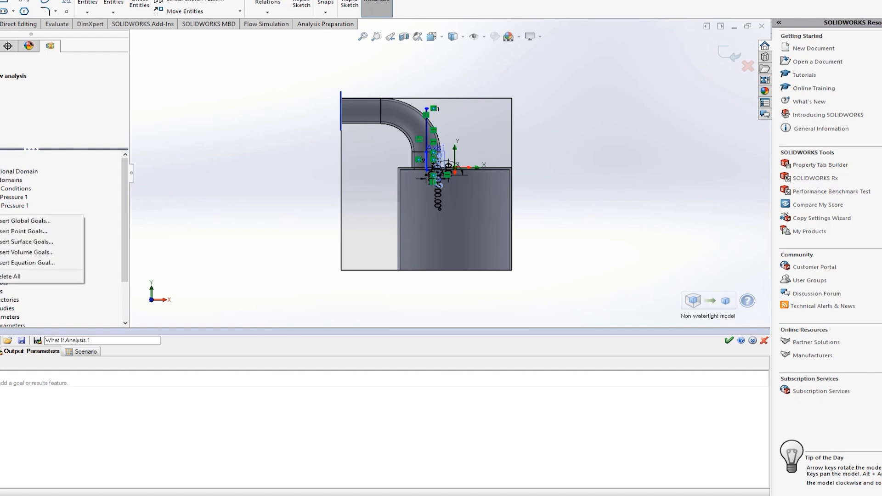
click(12, 243)
middle_drag(315, 279, 346, 187)
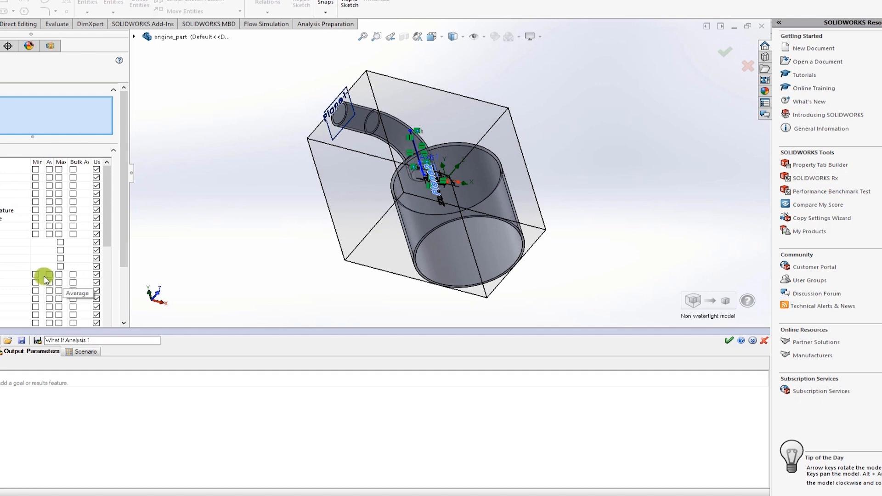
click(61, 243)
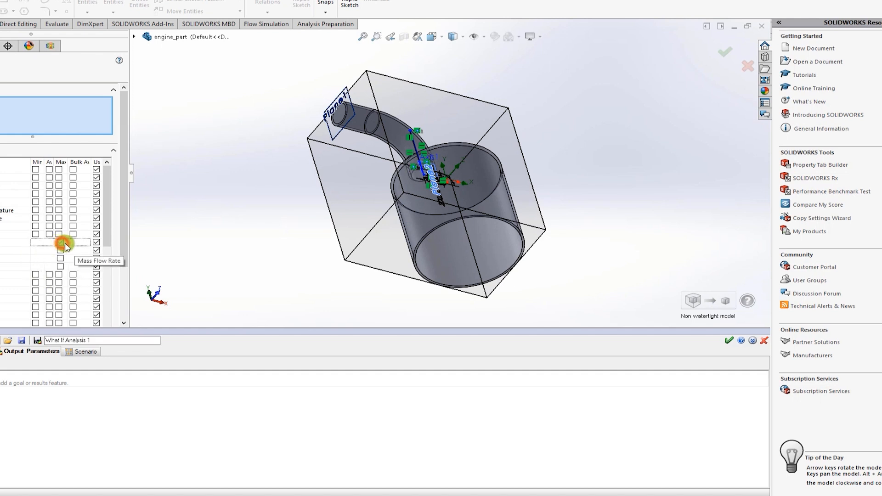
right_click(433, 248)
click(476, 278)
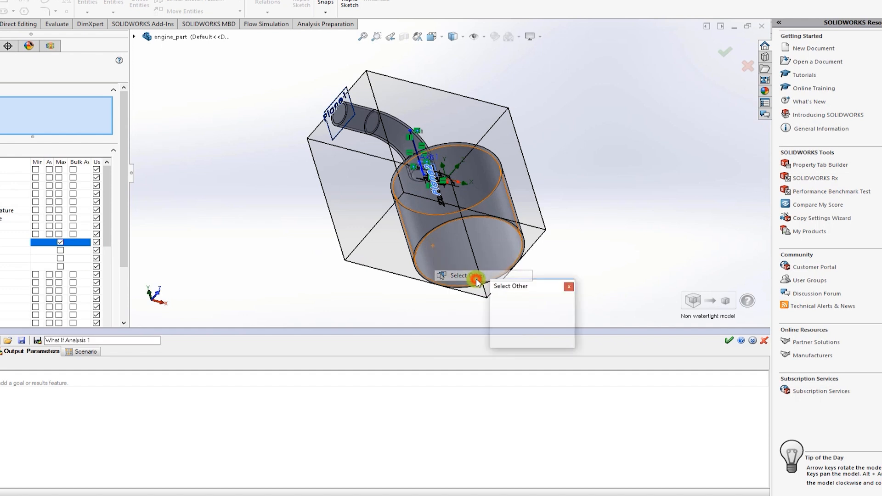
click(567, 288)
scroll(455, 248, down, 5)
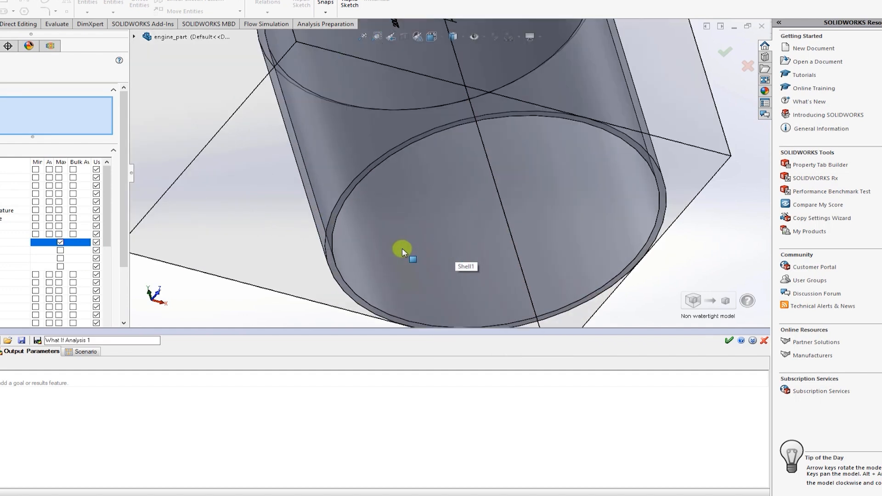
scroll(367, 257, up, 3)
right_click(356, 259)
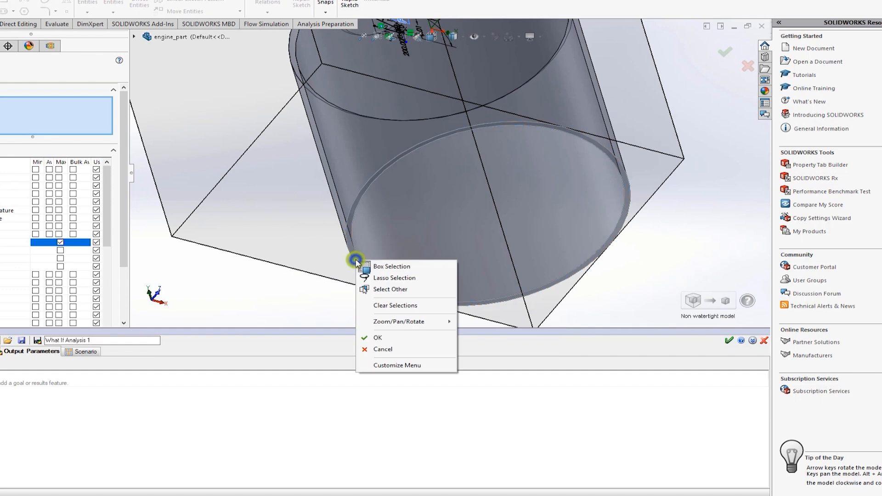
click(391, 290)
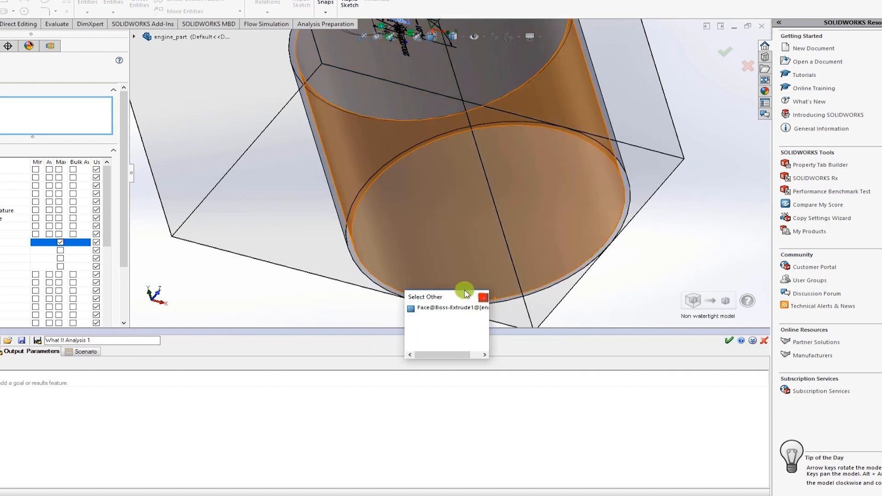
click(482, 297)
scroll(346, 259, up, 2)
scroll(346, 259, up, 3)
click(0, 74)
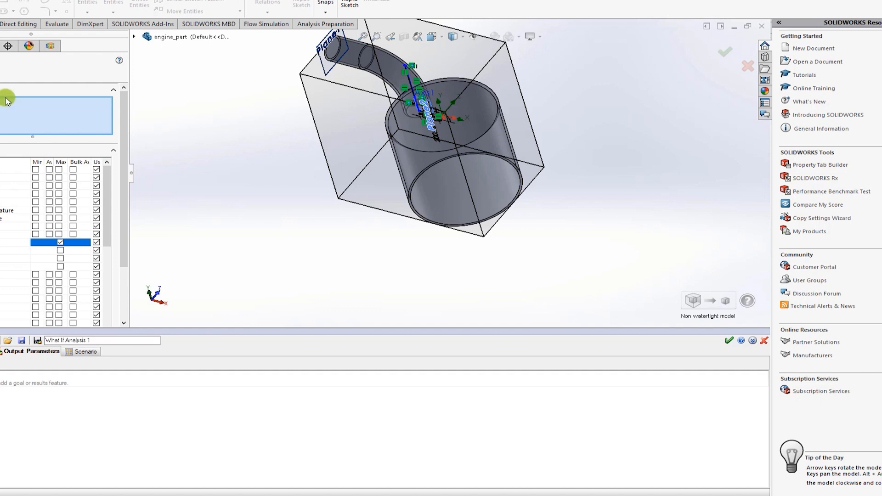
middle_drag(278, 238, 365, 73)
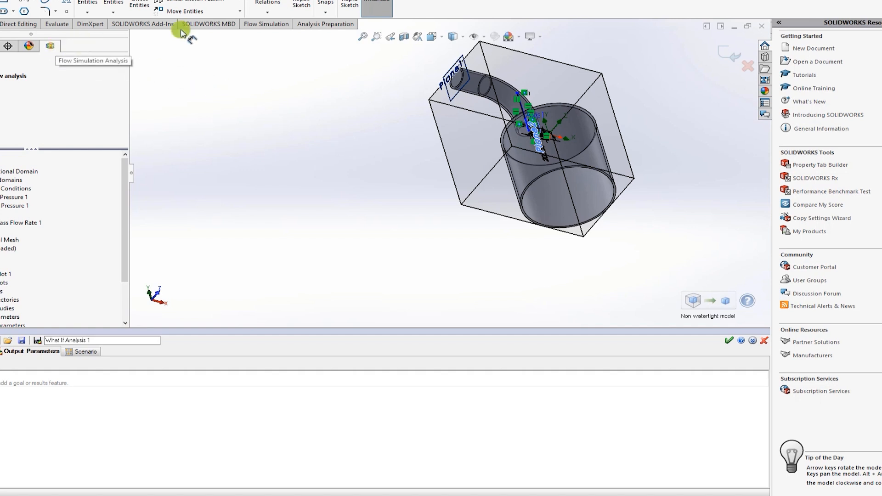
Step: Make the engine part fully opaque and reset the computational domain to match the changed geometry
click(264, 27)
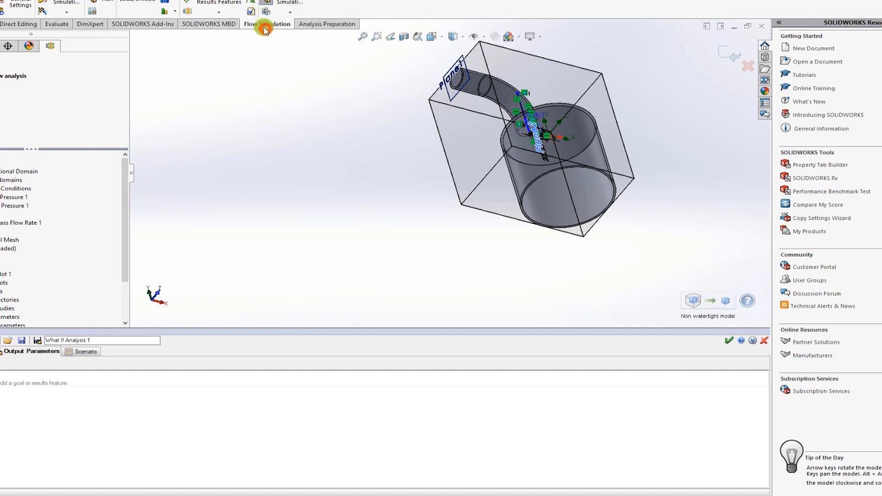
click(220, 12)
click(267, 11)
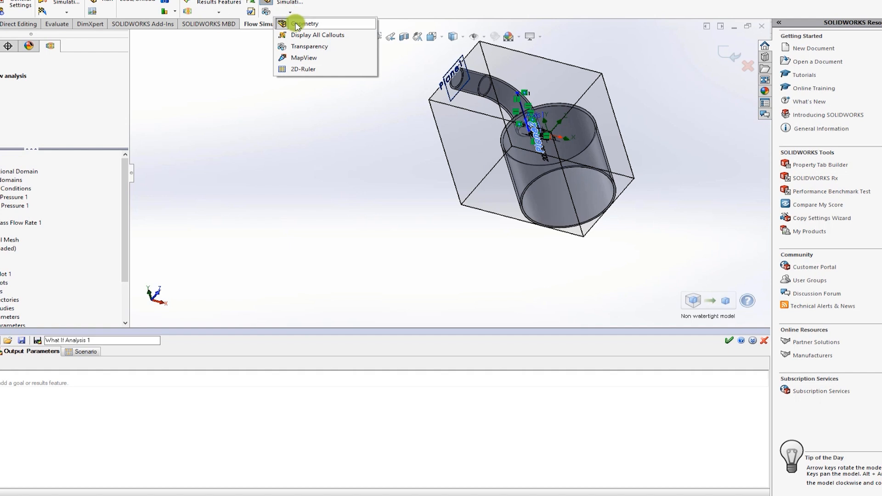
click(297, 47)
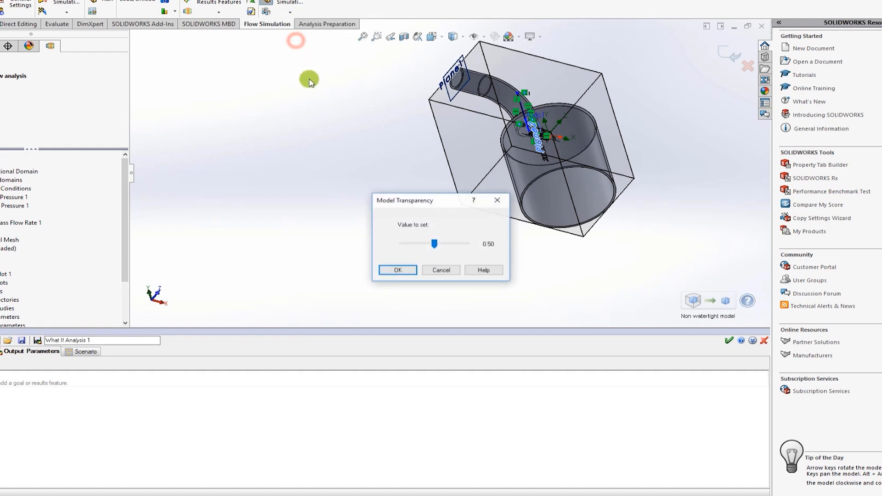
click(437, 244)
drag(436, 244, 305, 252)
click(382, 271)
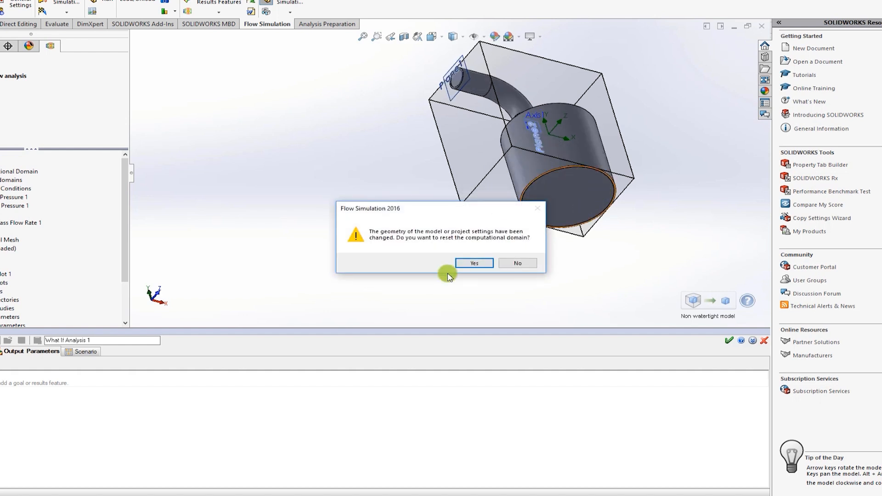
click(469, 263)
click(469, 276)
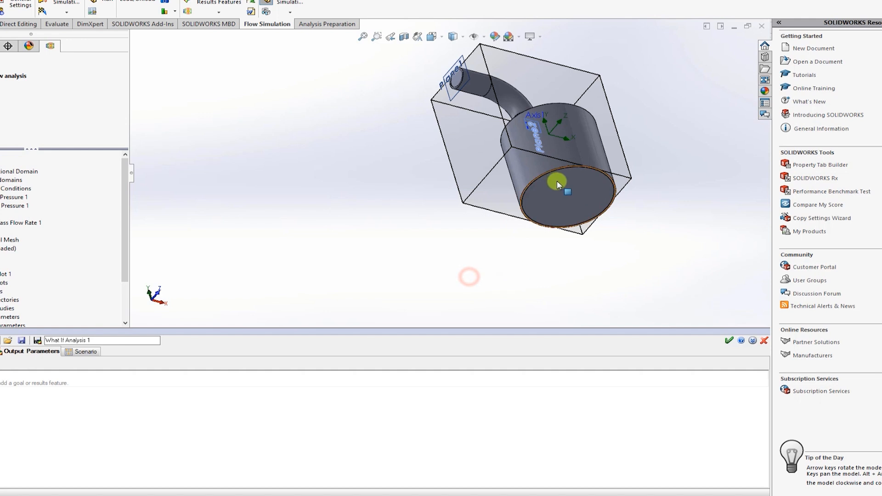
Step: Add a mass flow rate surface goal on the LID1 feature that closes the cylinder's open end
scroll(557, 183, down, 5)
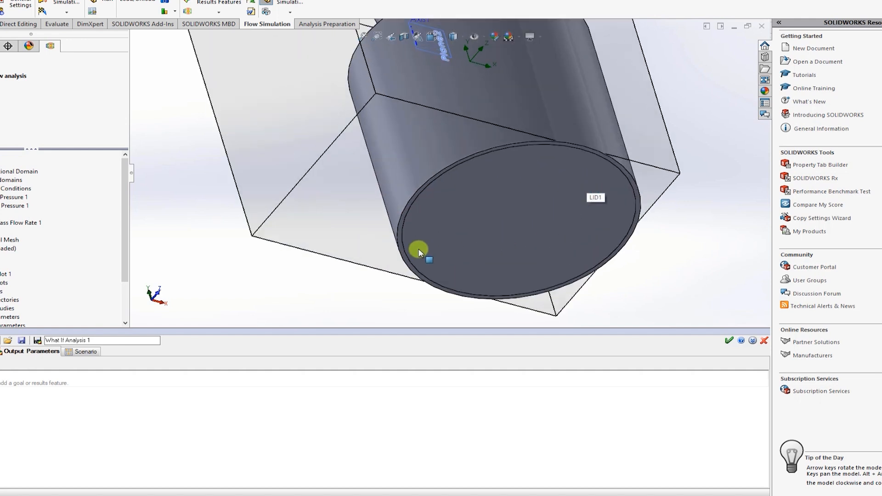
right_click(454, 228)
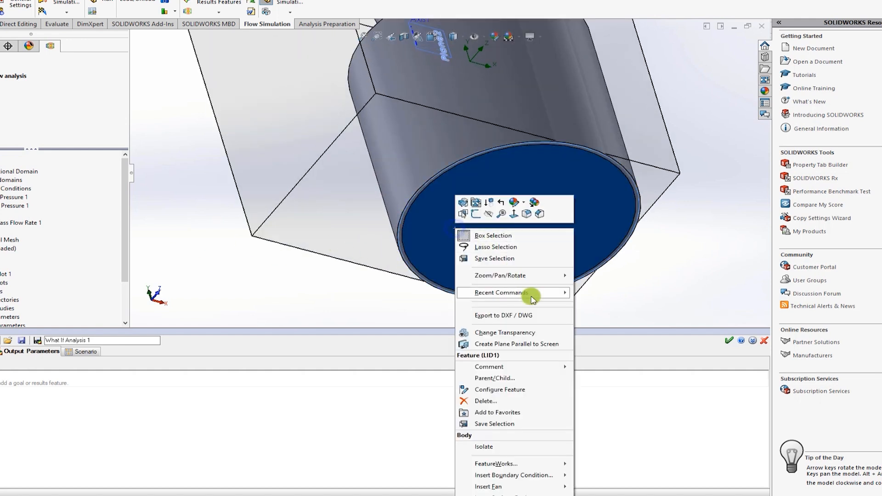
click(353, 281)
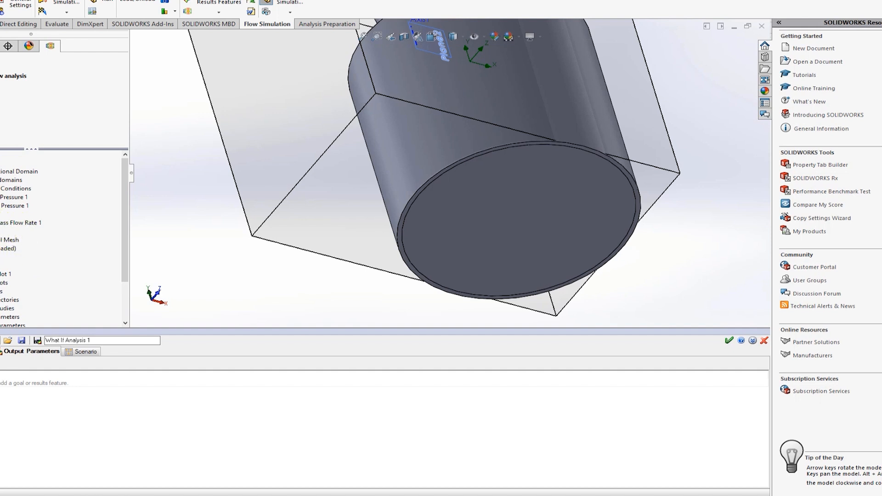
right_click(0, 217)
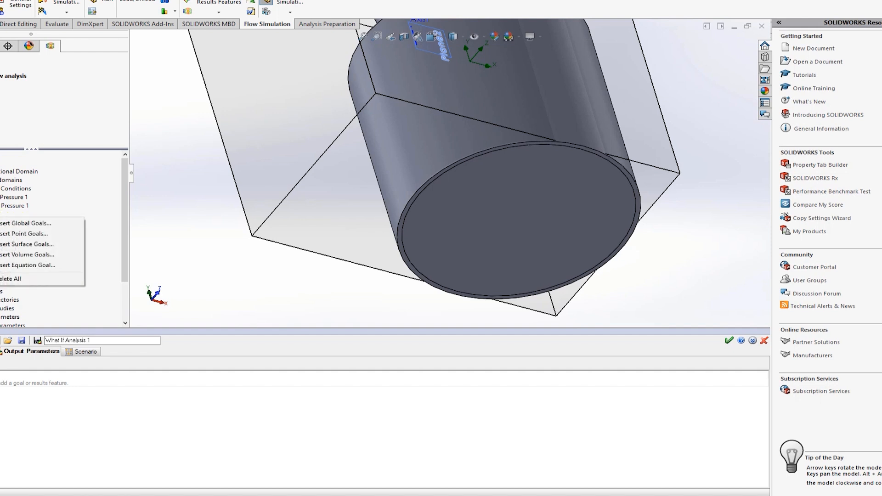
click(22, 244)
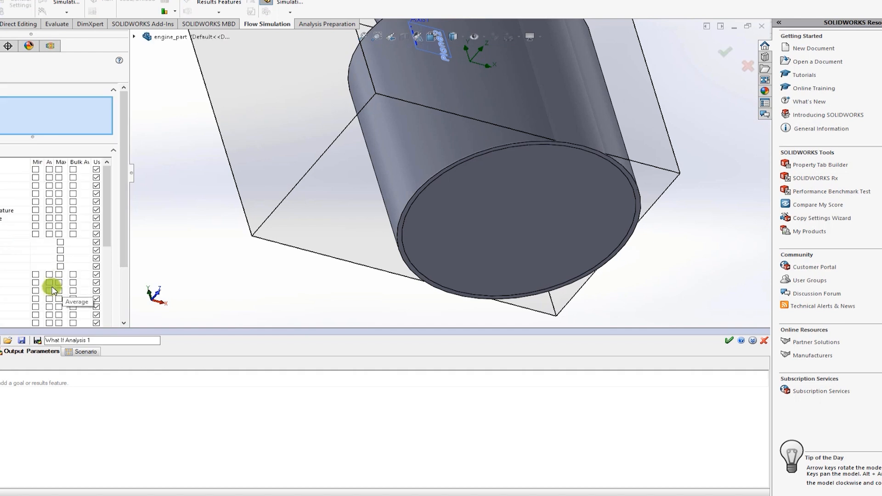
click(60, 242)
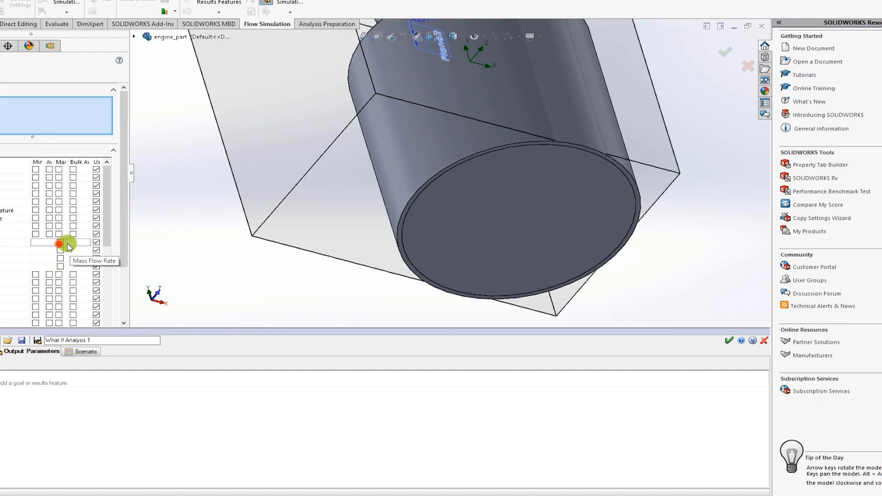
right_click(495, 230)
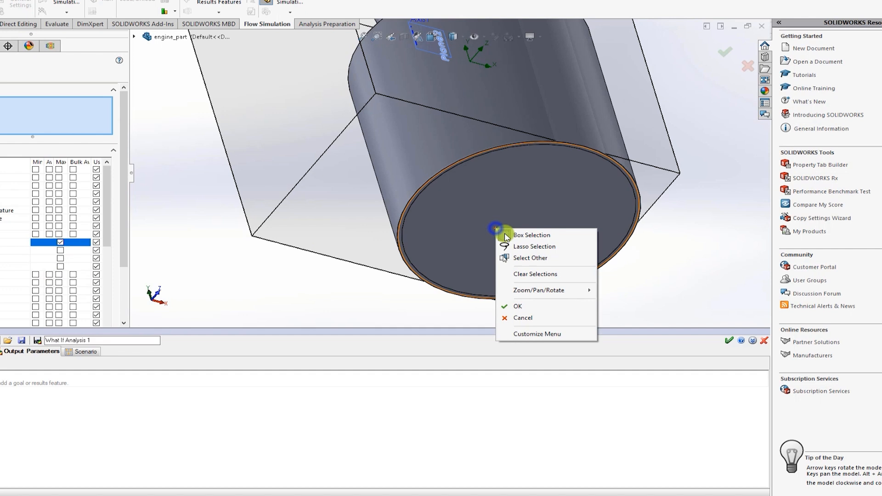
click(521, 258)
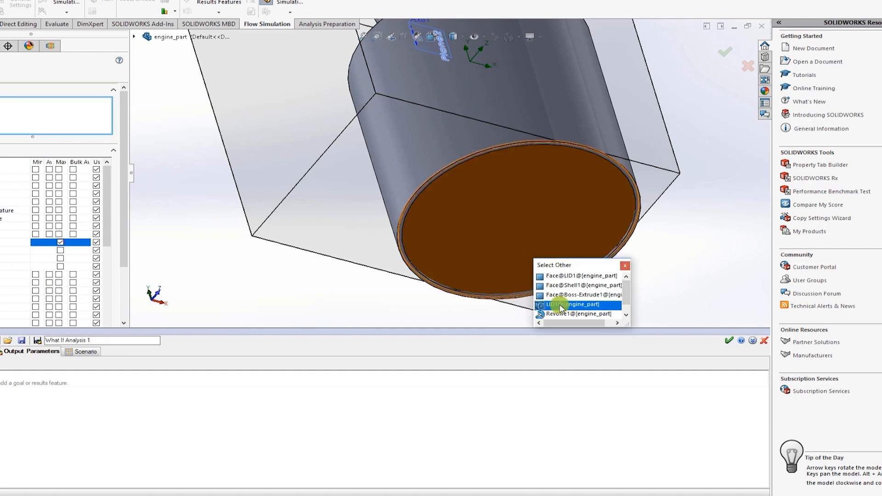
click(560, 305)
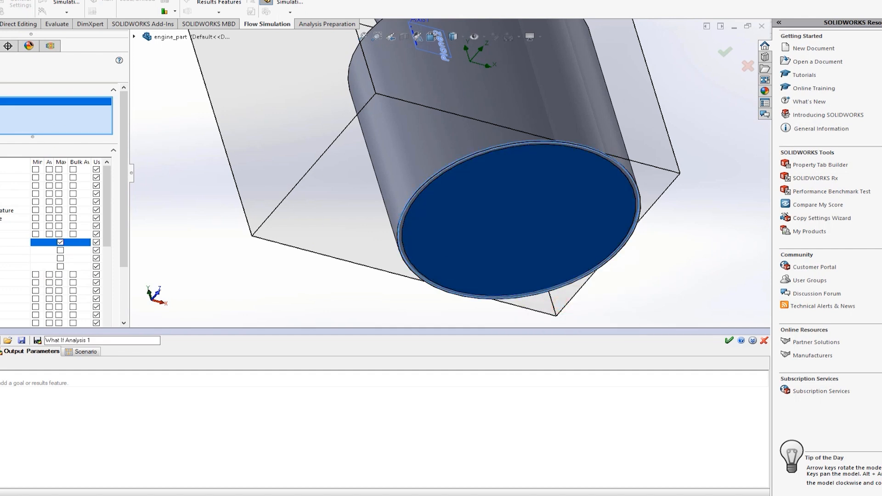
key(Return)
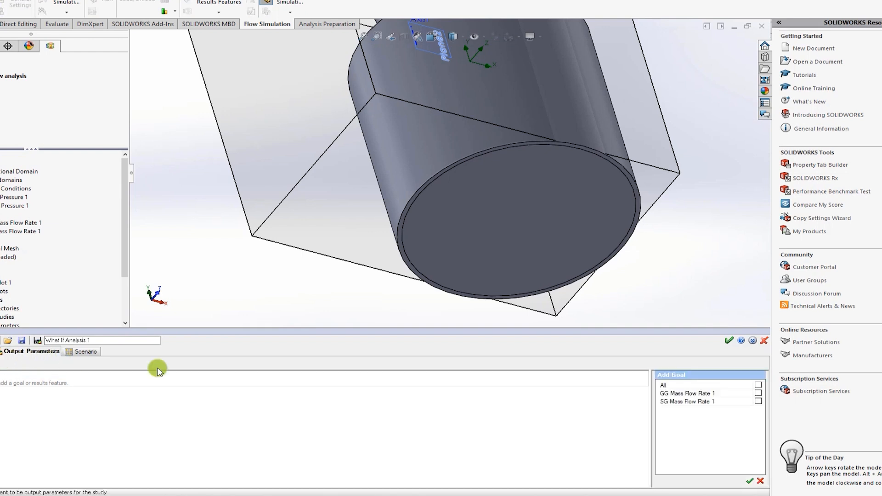
Step: Add the SG Mass Flow Rate 1 goal and Cut Plot 1 to the study's output parameters
click(757, 401)
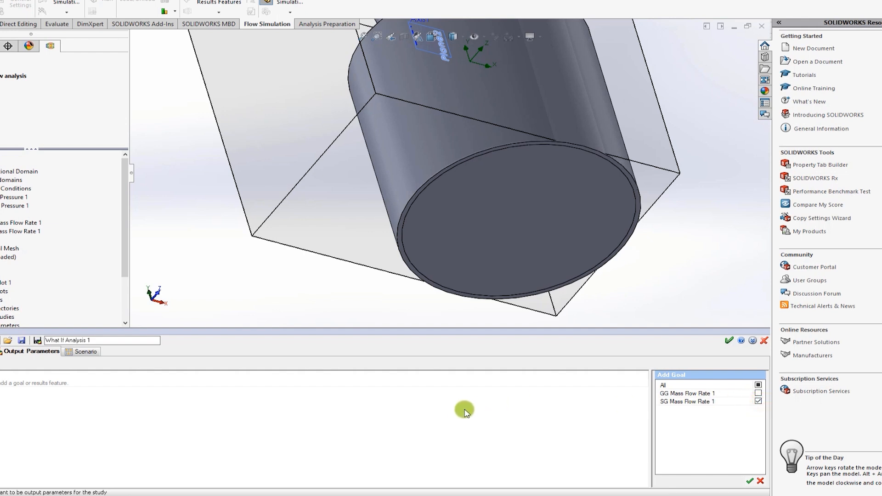
click(648, 376)
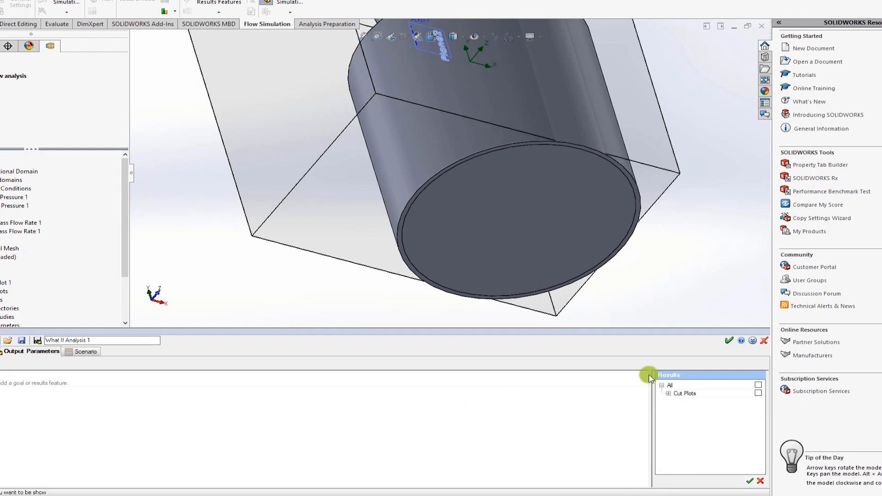
click(669, 393)
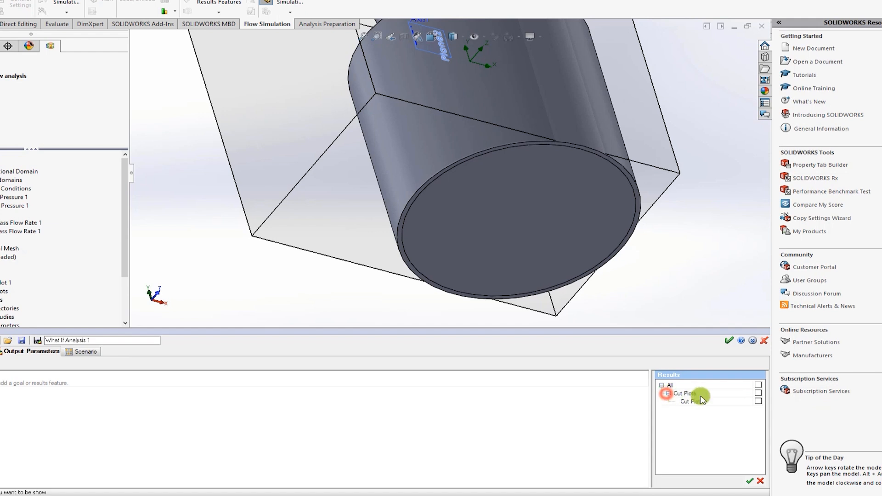
click(758, 401)
click(749, 481)
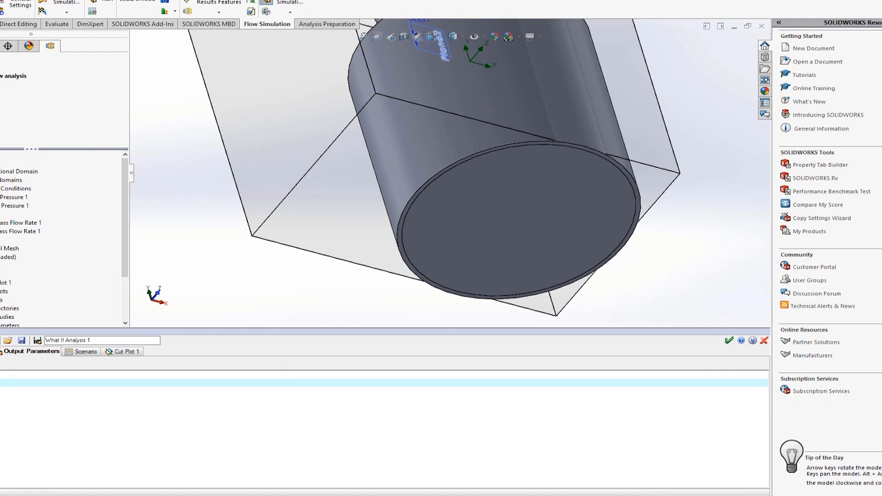
Step: Set the initial mesh level of the global mesh to 4
right_click(1, 253)
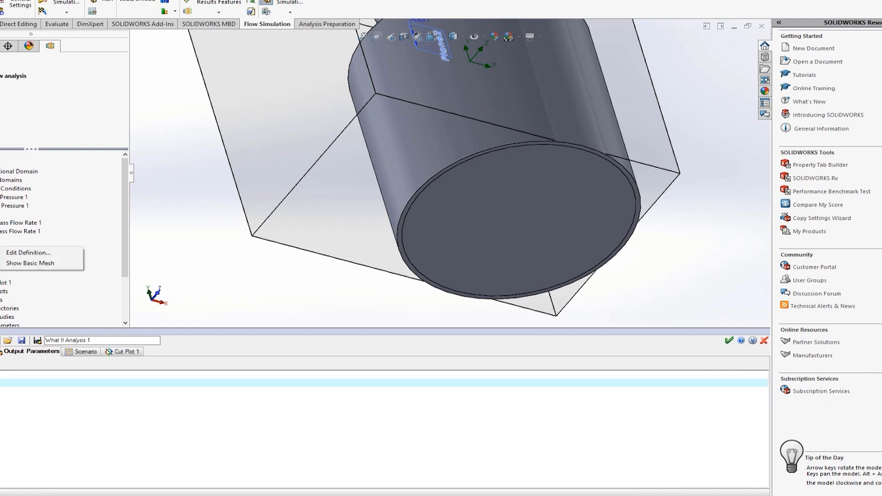
click(2, 253)
drag(13, 147, 35, 149)
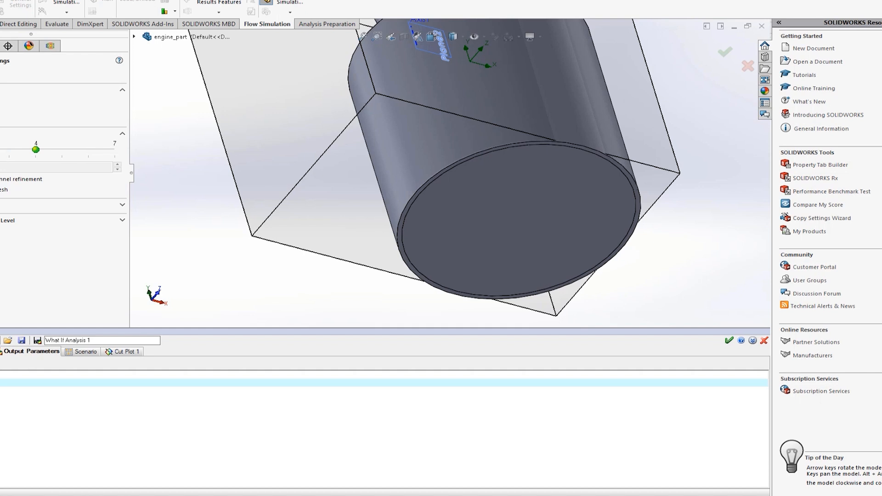
key(Return)
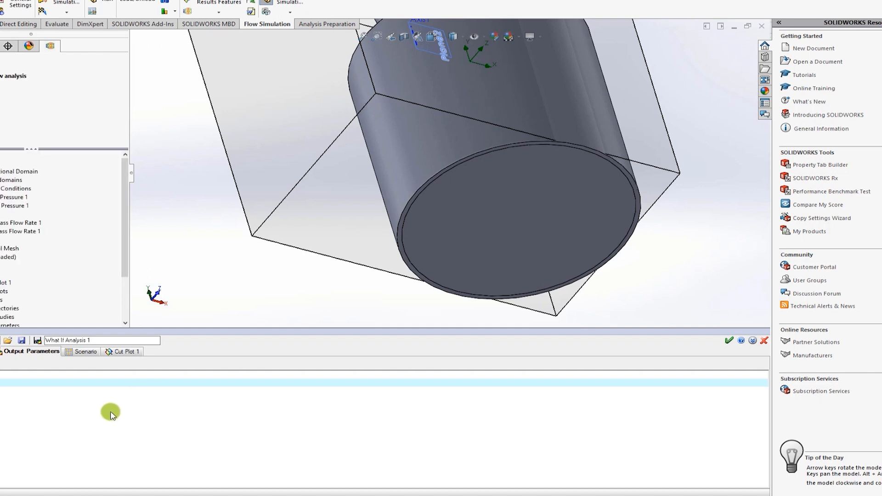
Step: Show the study's scenario of design points and make the engine part semi-transparent to expose the valve
click(84, 351)
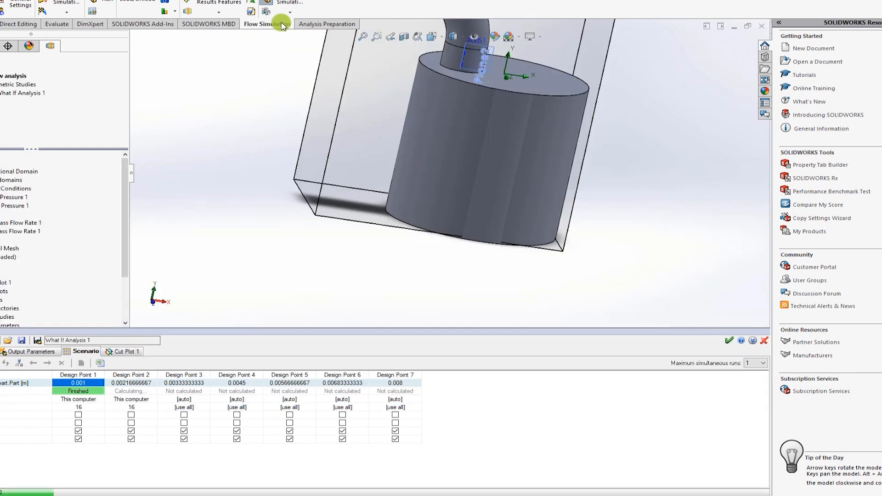
click(284, 8)
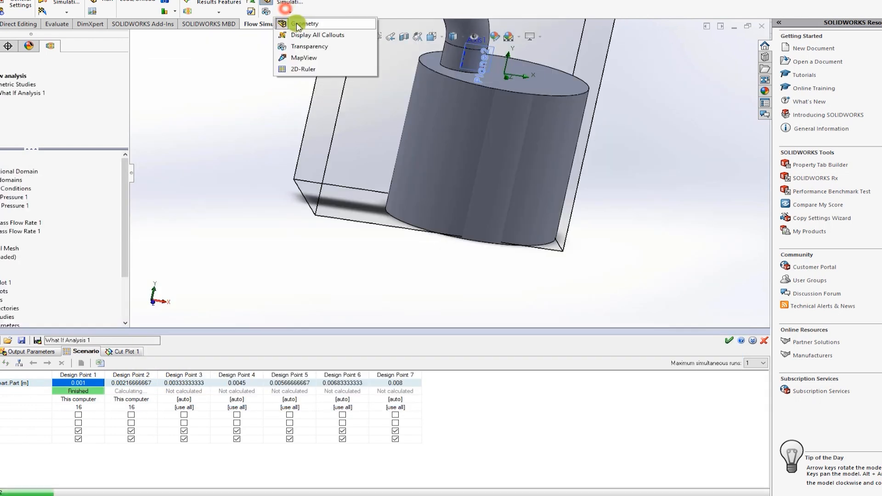
click(302, 46)
click(406, 270)
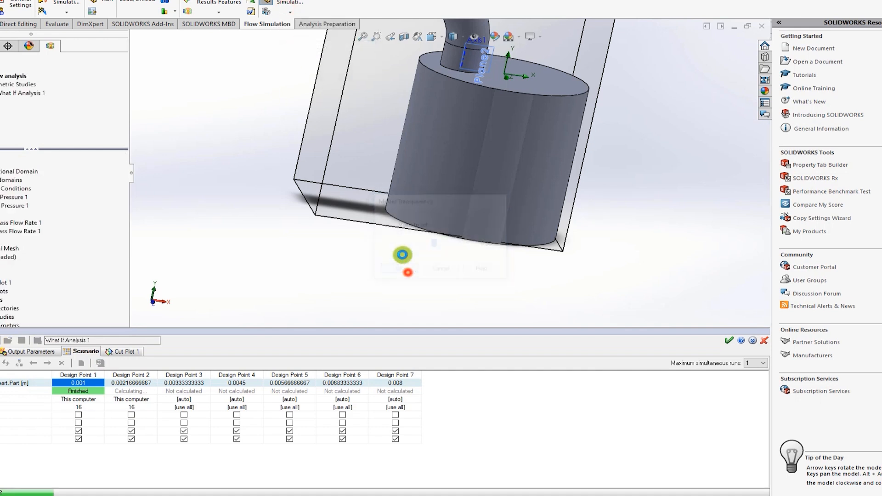
scroll(453, 95, up, 3)
scroll(450, 91, down, 6)
scroll(464, 184, down, 3)
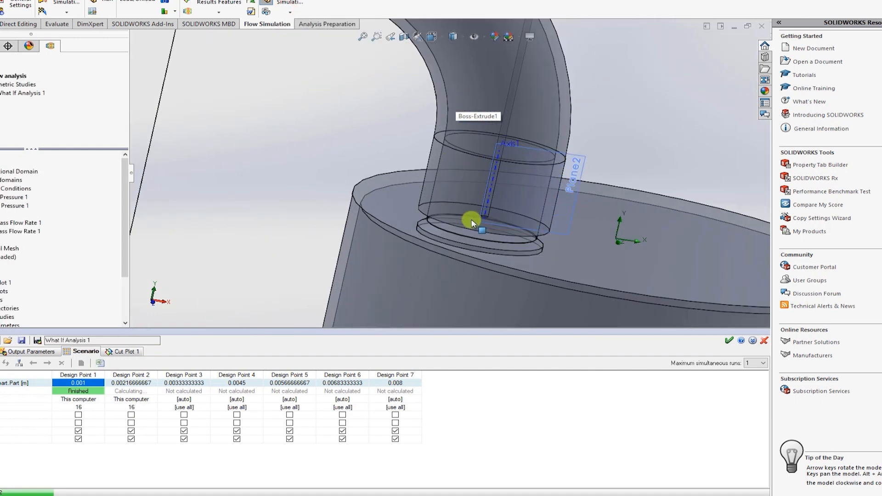
scroll(473, 215, down, 3)
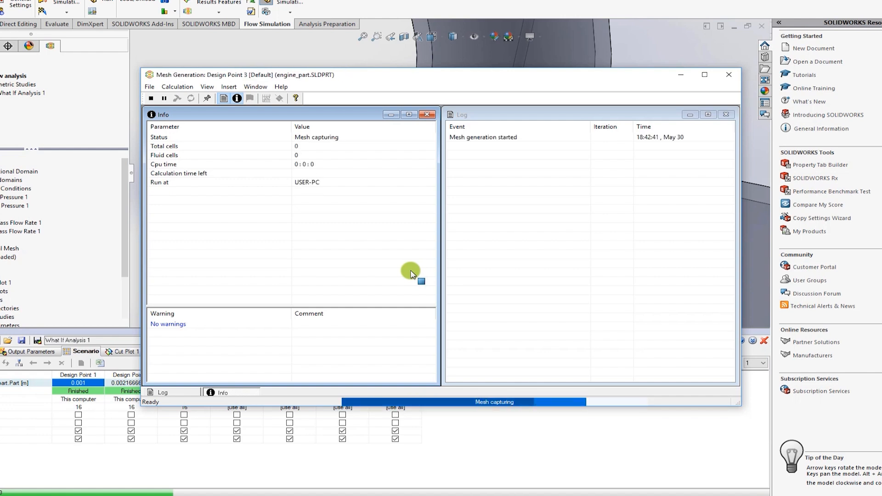
Step: Minimize the mesh generation window and open the Cut Plot 1 image of Design Point 1 from the study results
click(680, 75)
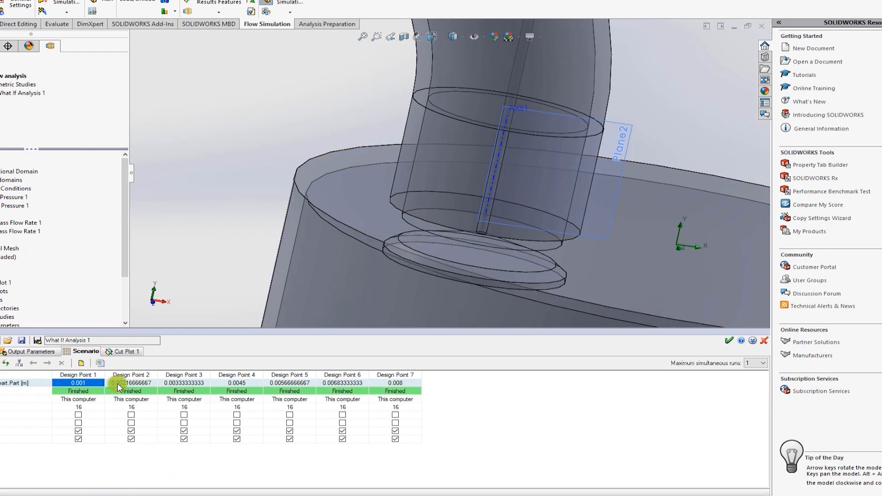
click(117, 352)
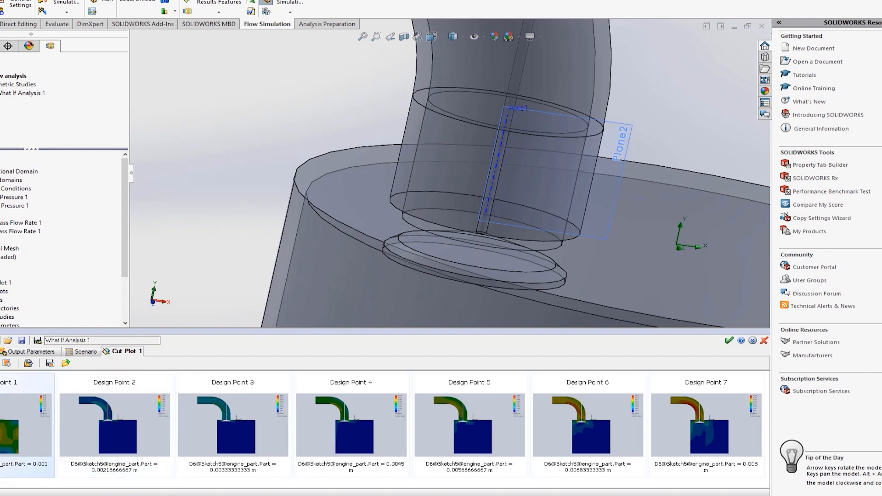
double_click(48, 435)
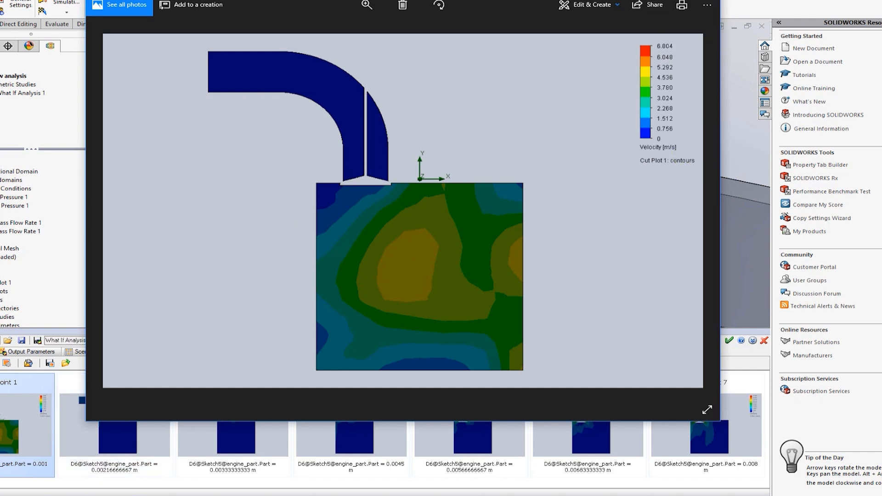
Step: View the Cut Plot 1 velocity image of Design Point 7, then close the image viewer
click(725, 413)
double_click(726, 414)
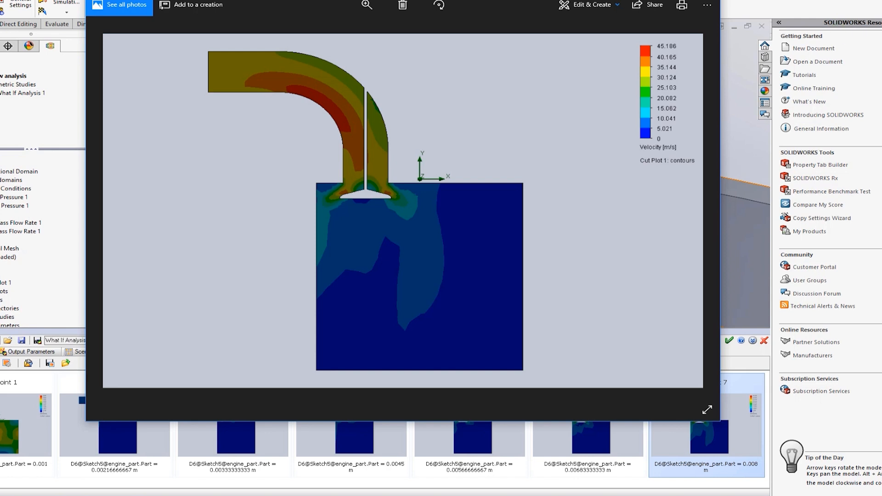
key(alt+F4)
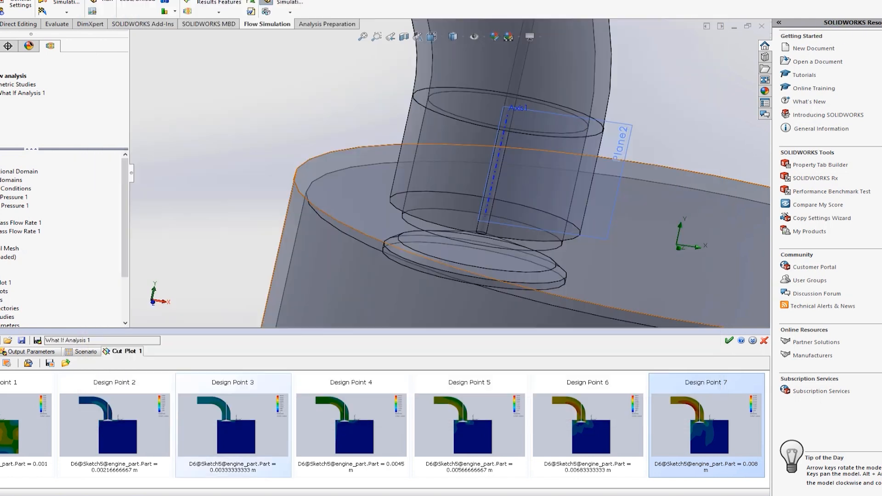
Step: Add the SG Mass Flow Rate 1 goal to the study's output parameters and update its values in the scenario
click(17, 351)
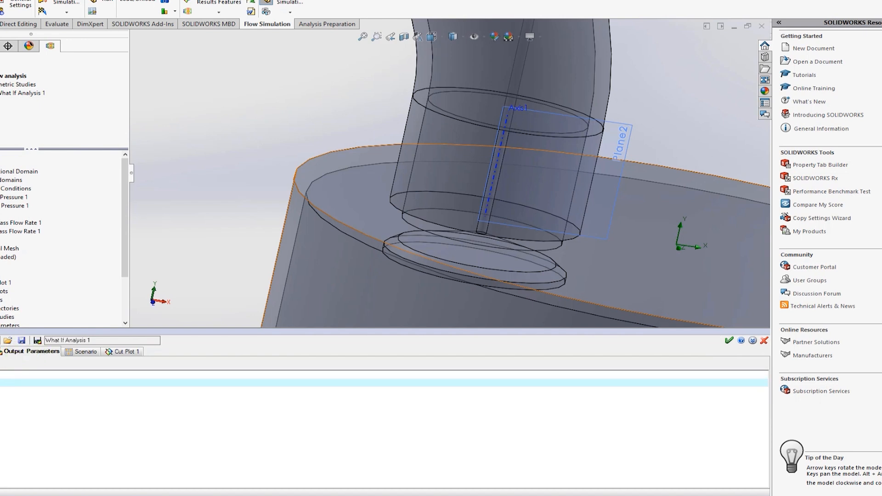
click(0, 364)
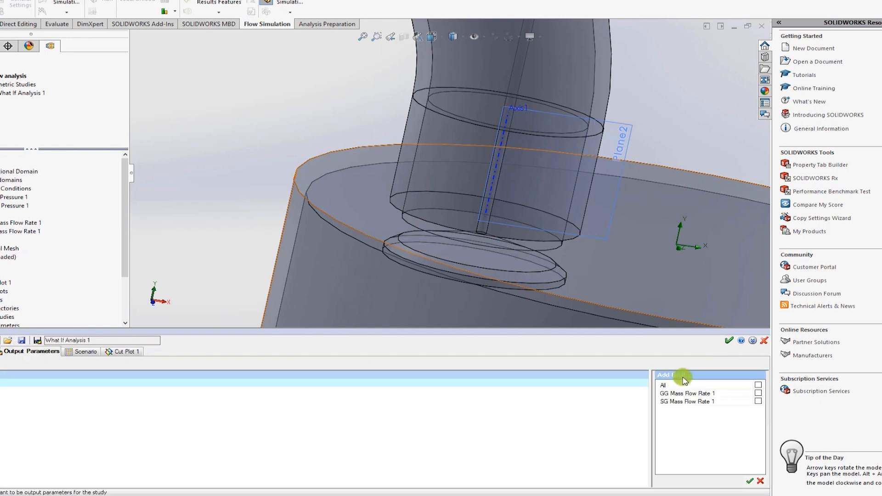
click(758, 402)
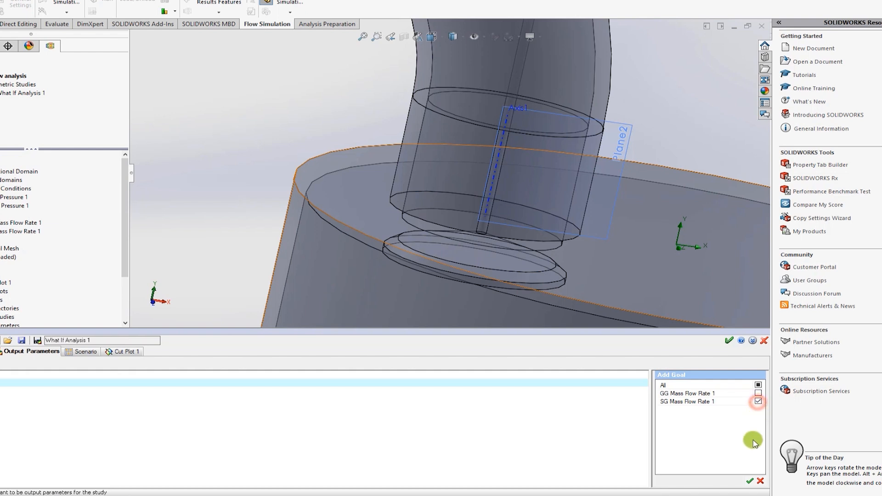
click(749, 483)
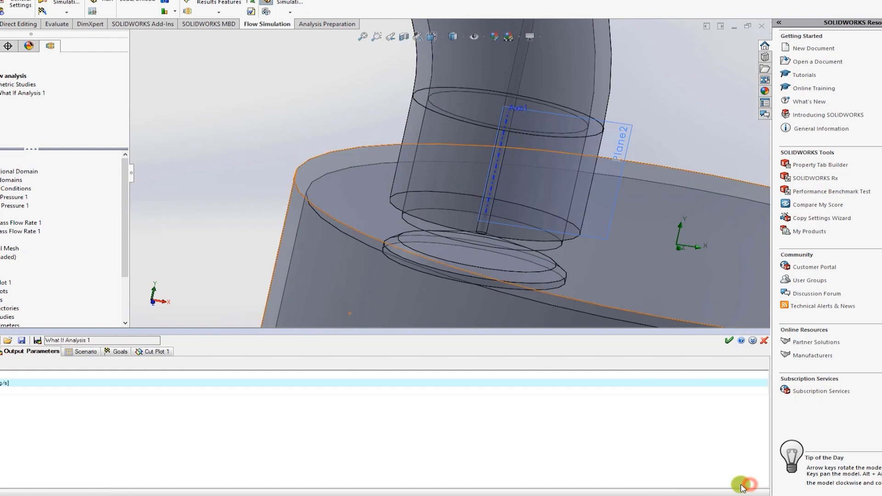
click(84, 352)
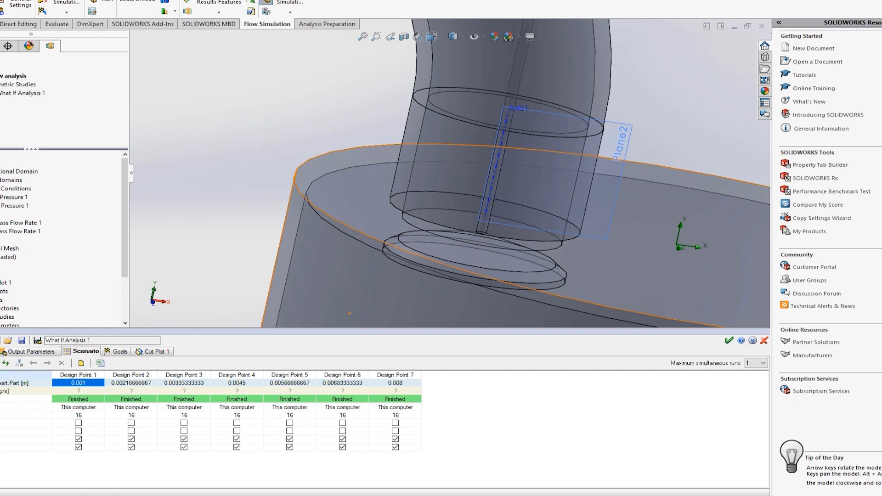
click(4, 366)
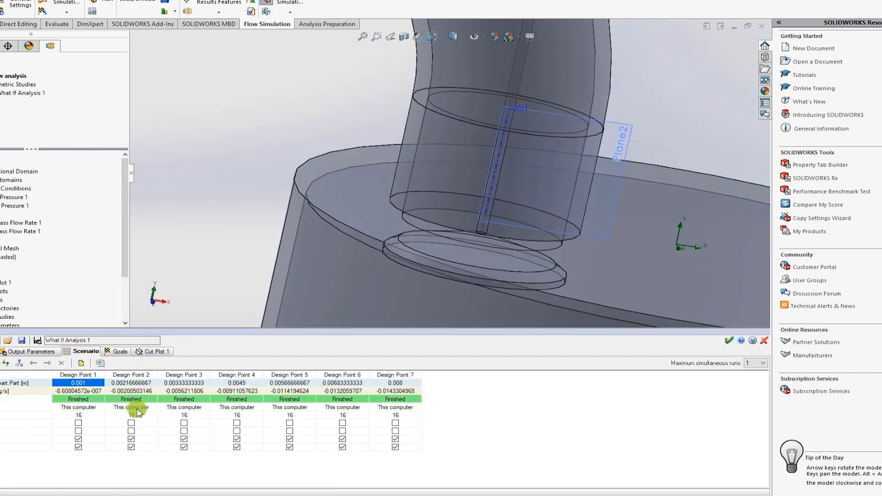
Step: Display the study's SG Mass Flow Rate 1 goal results across the design points as a chart
click(119, 351)
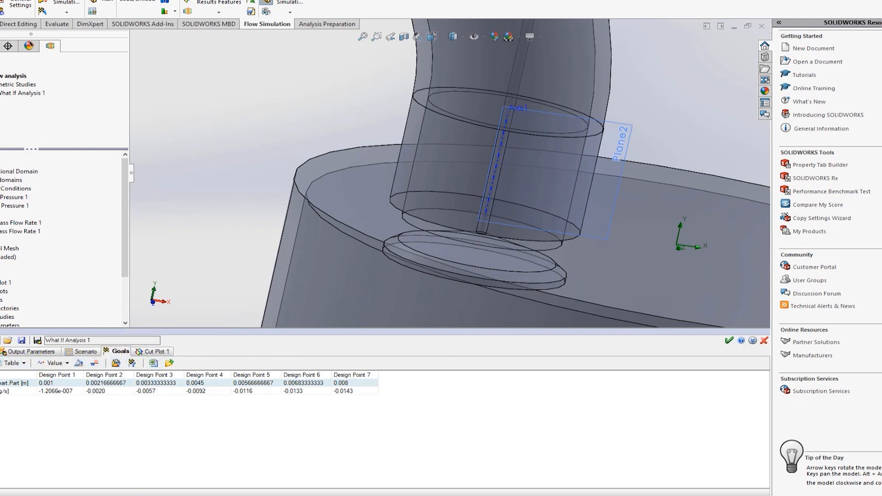
click(24, 364)
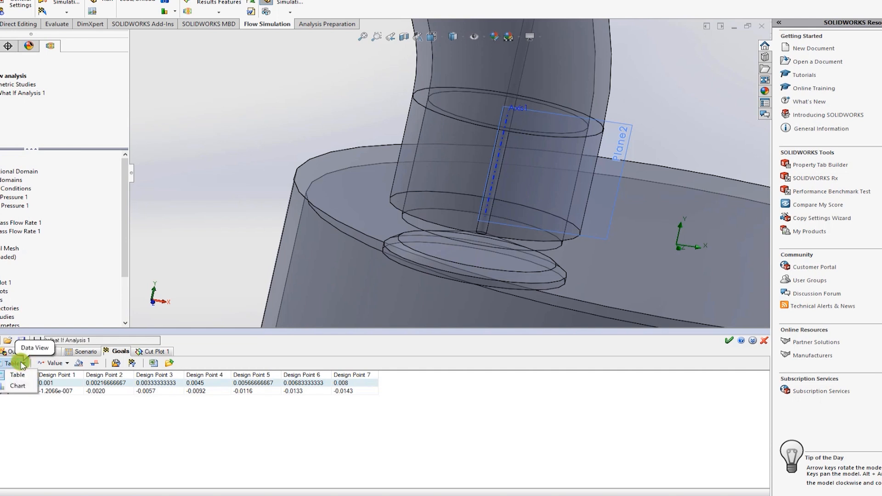
click(25, 387)
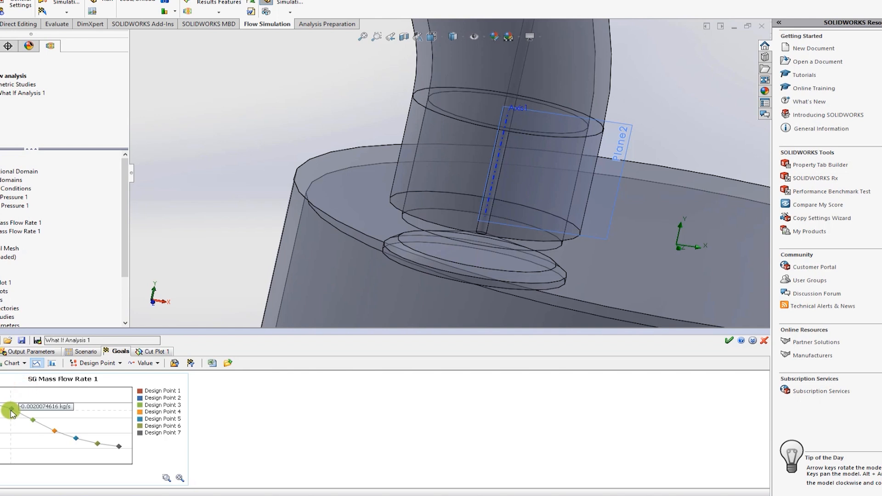